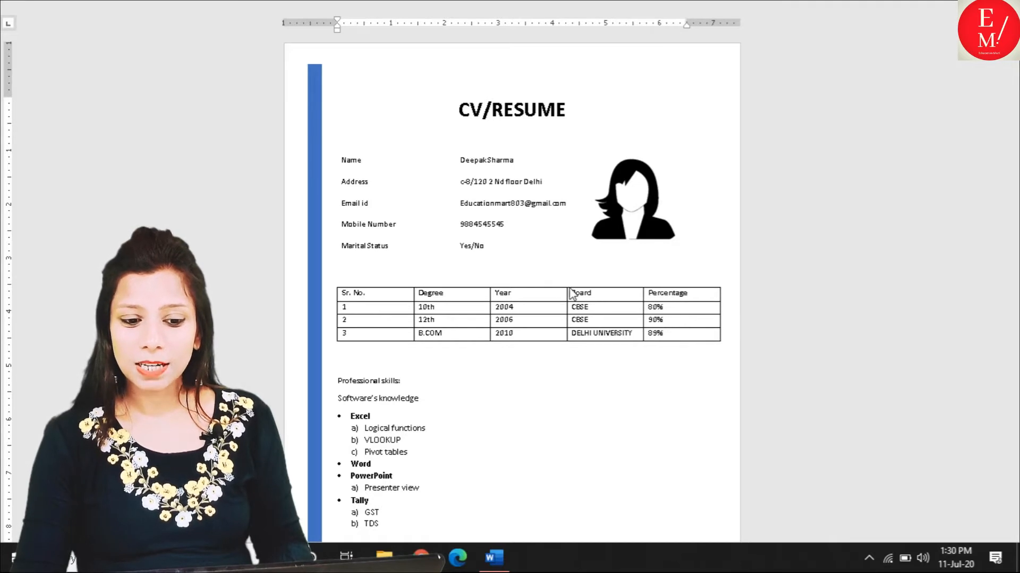
# Scroll through both pages of the sample CV to review its layout.
pyautogui.scroll(-1, 573, 293)
pyautogui.scroll(-14, 599, 323)
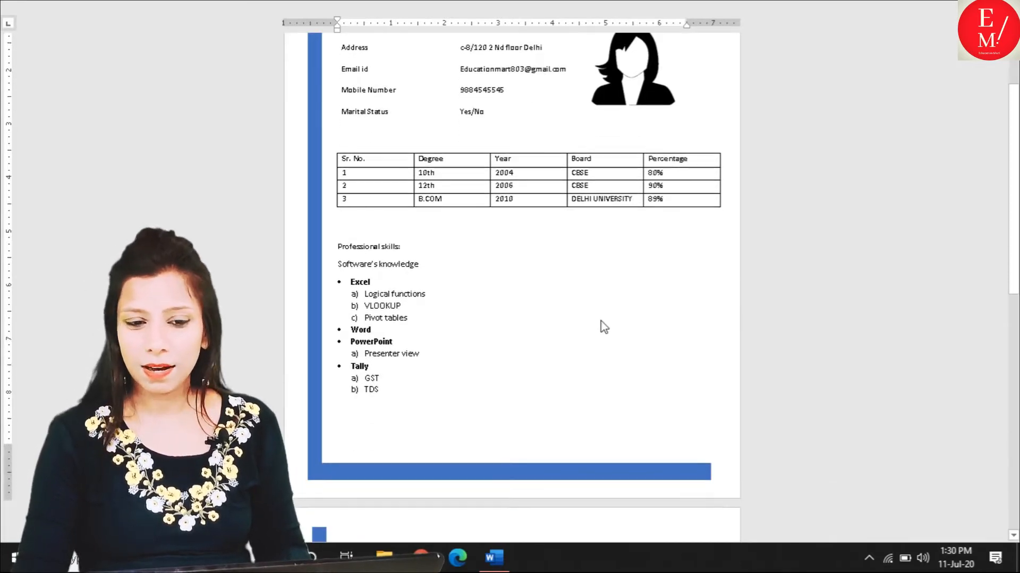
pyautogui.scroll(12, 608, 342)
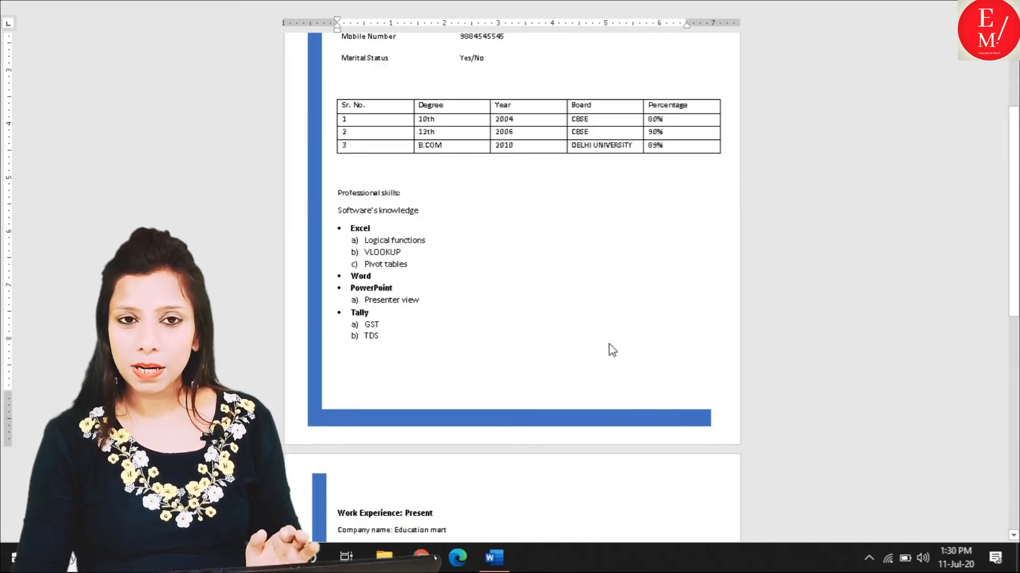
pyautogui.scroll(-14, 612, 351)
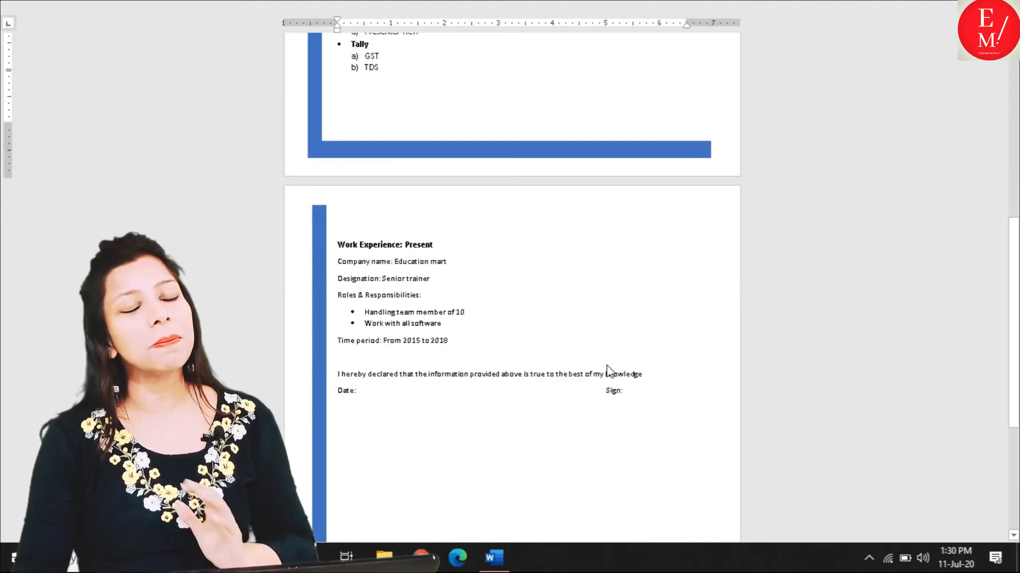
pyautogui.scroll(17, 611, 369)
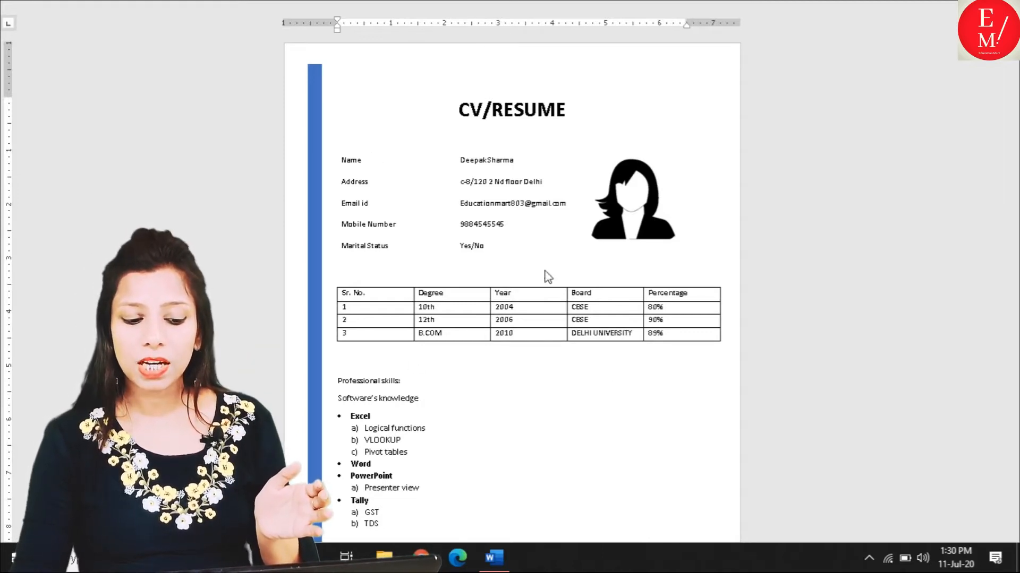
pyautogui.scroll(-2, 436, 473)
pyautogui.scroll(-6, 622, 449)
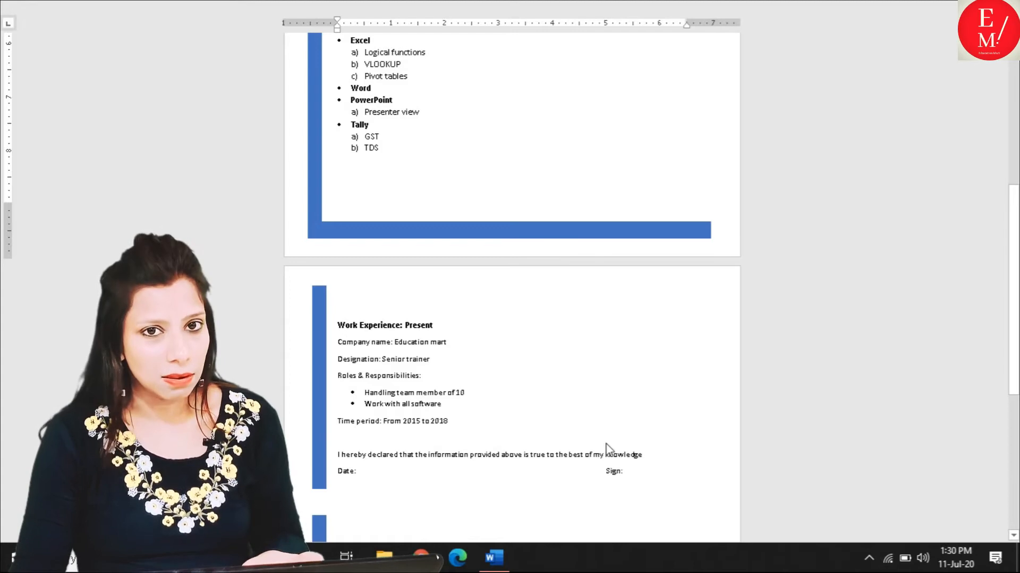
pyautogui.scroll(7, 605, 448)
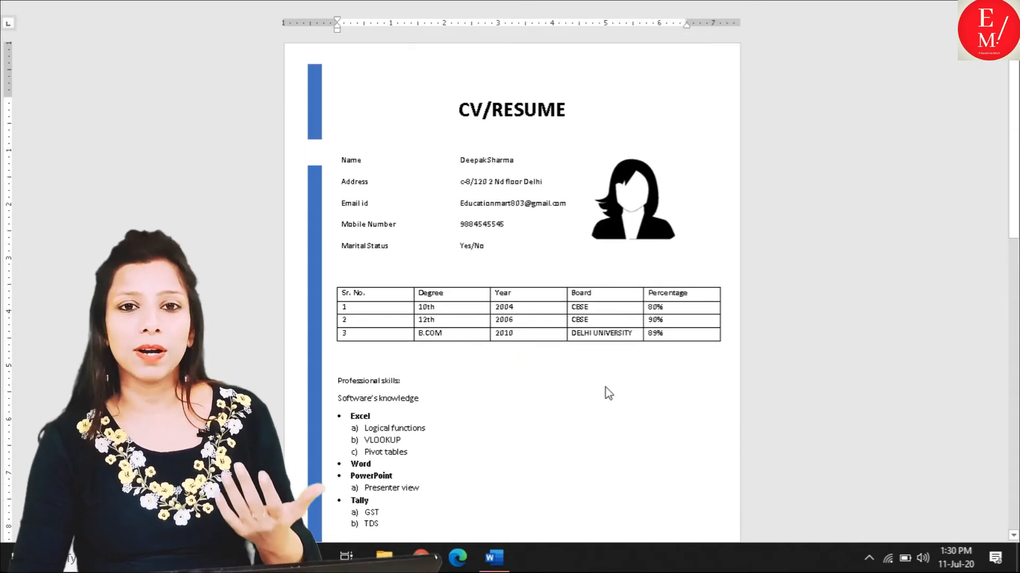
# Bring back the hidden ribbon and create a new blank document.
pyautogui.click(970, 7)
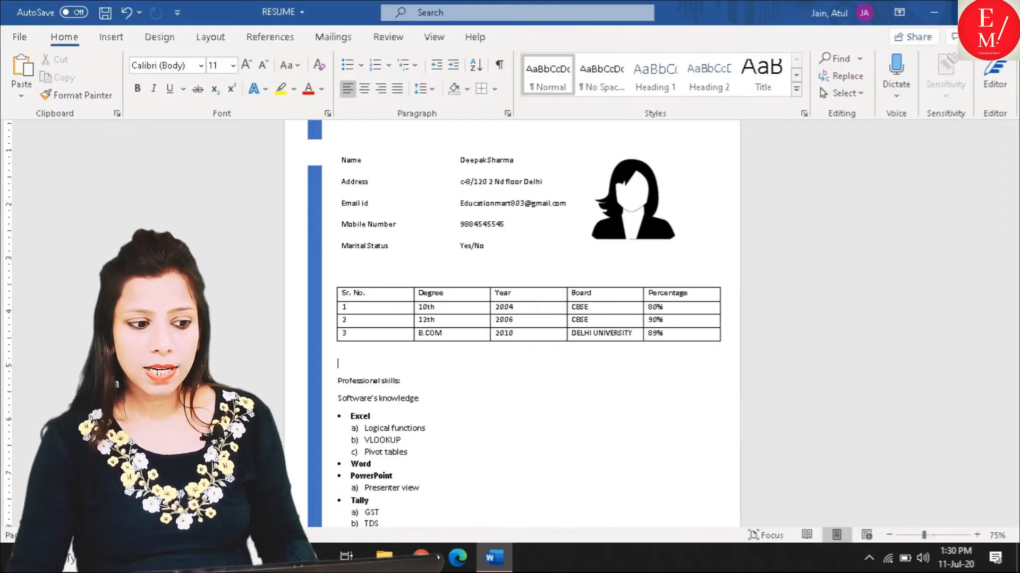
pyautogui.click(19, 37)
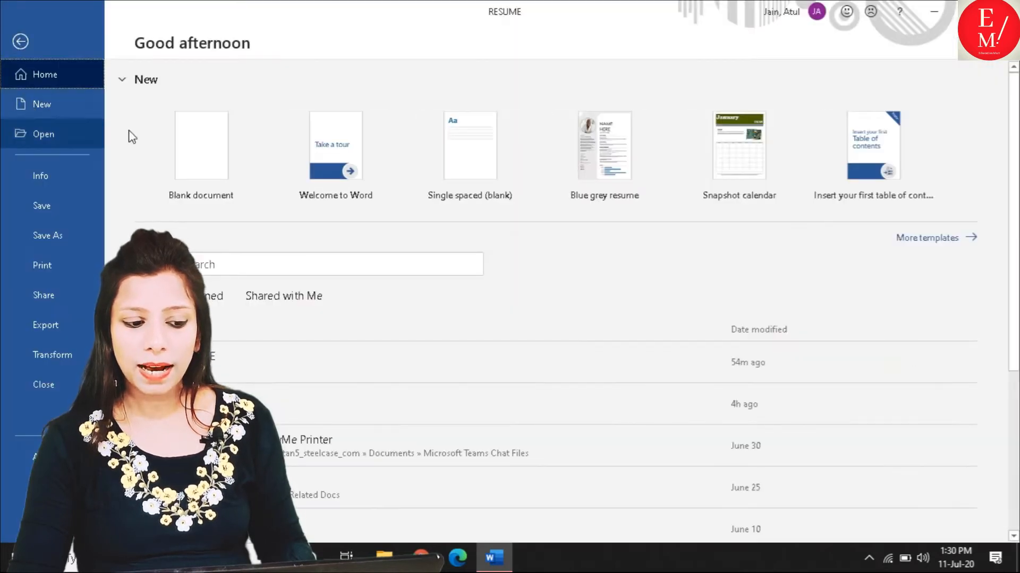
pyautogui.click(202, 174)
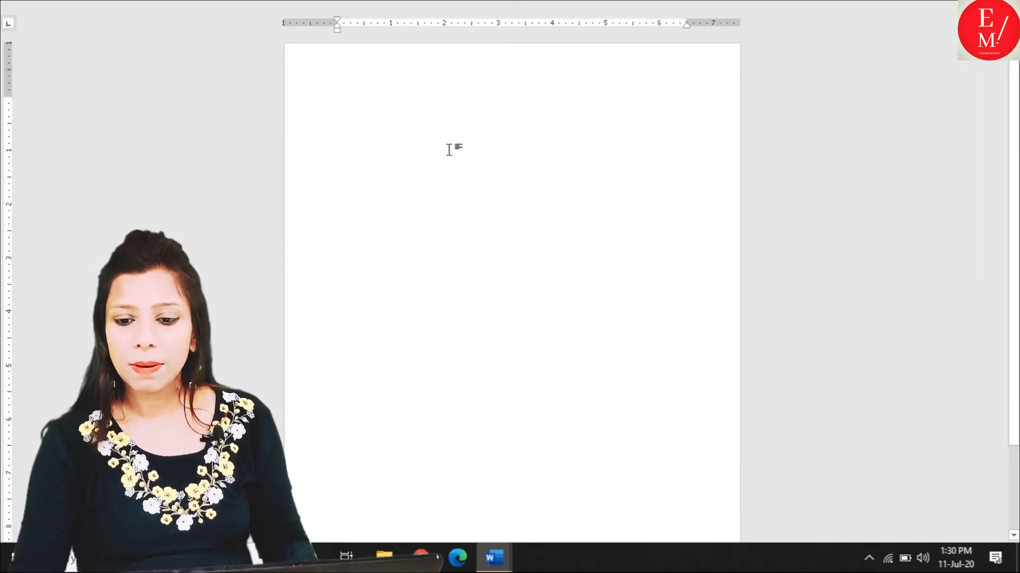
# Set the ribbon to always show and bring up the Insert Table size grid.
pyautogui.click(979, 8)
pyautogui.click(887, 146)
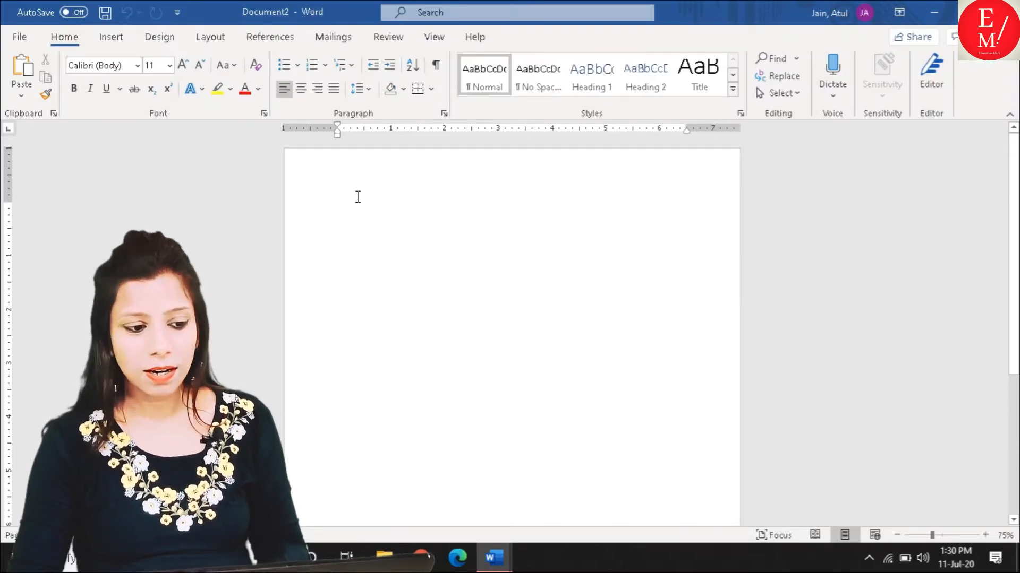
pyautogui.click(118, 39)
pyautogui.click(113, 88)
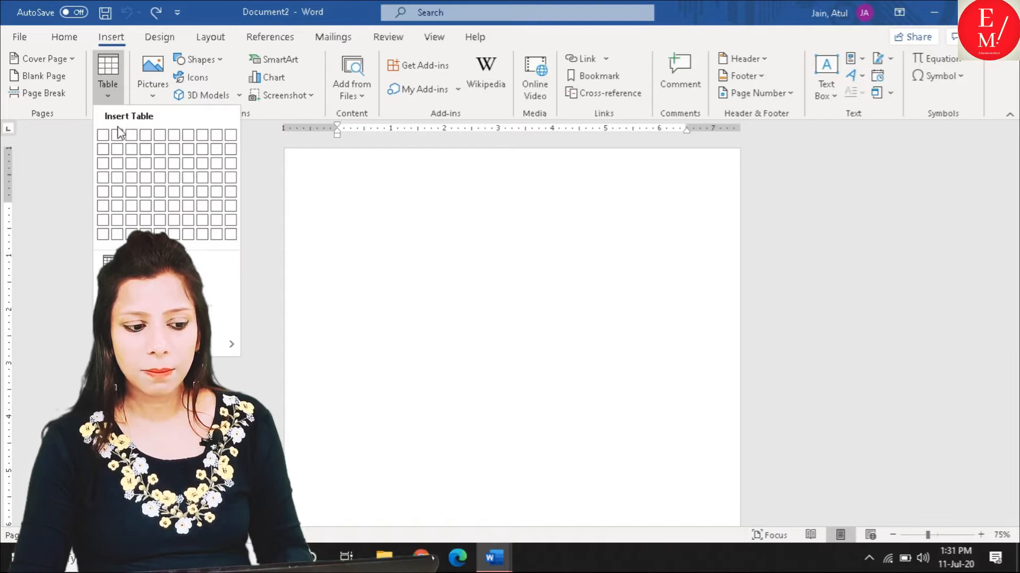
# Insert a 3x5 table, merge its third column into one tall cell, and enlarge the table slightly.
pyautogui.click(132, 193)
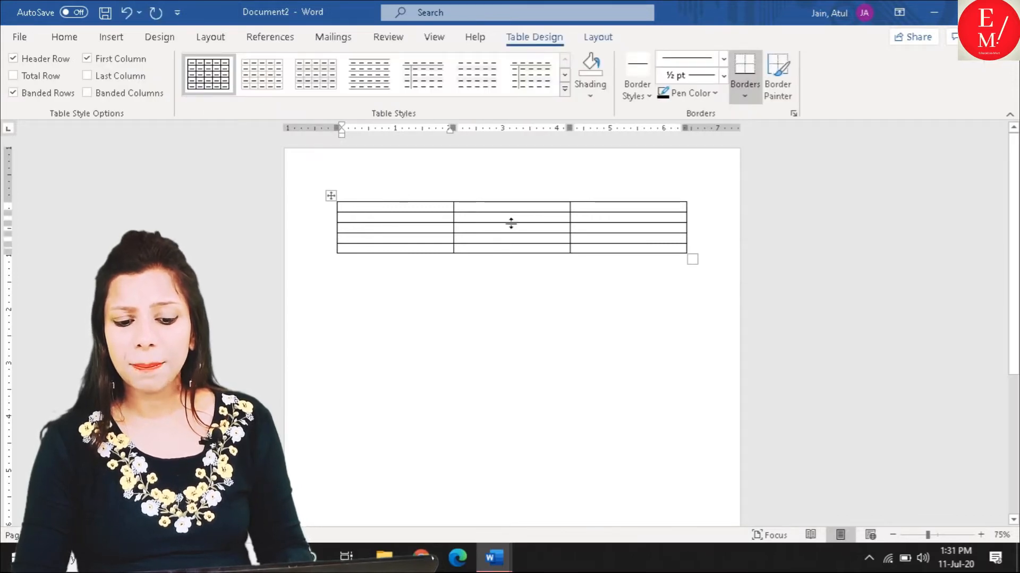
pyautogui.moveTo(608, 211); pyautogui.dragTo(612, 242)
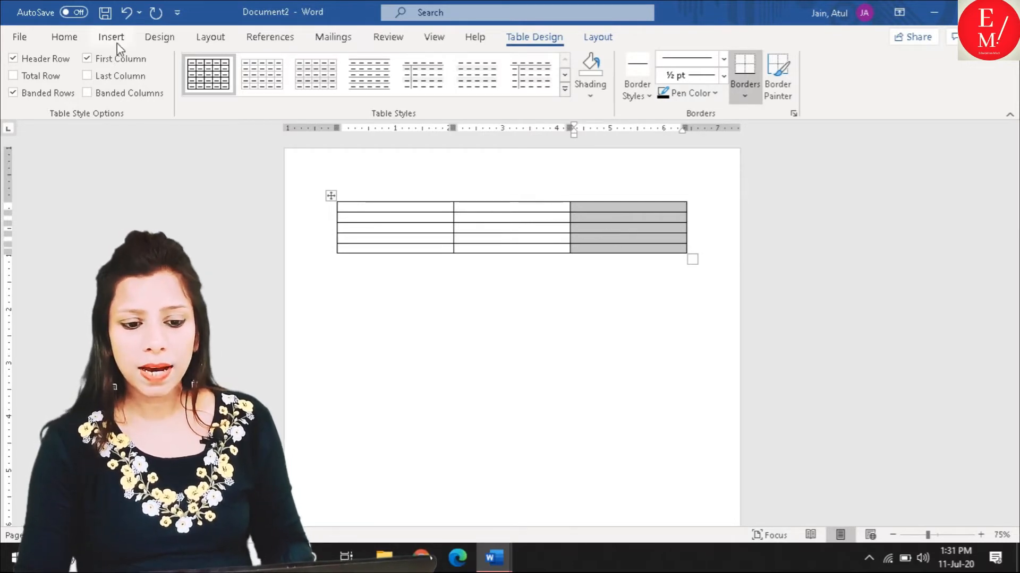
pyautogui.click(598, 38)
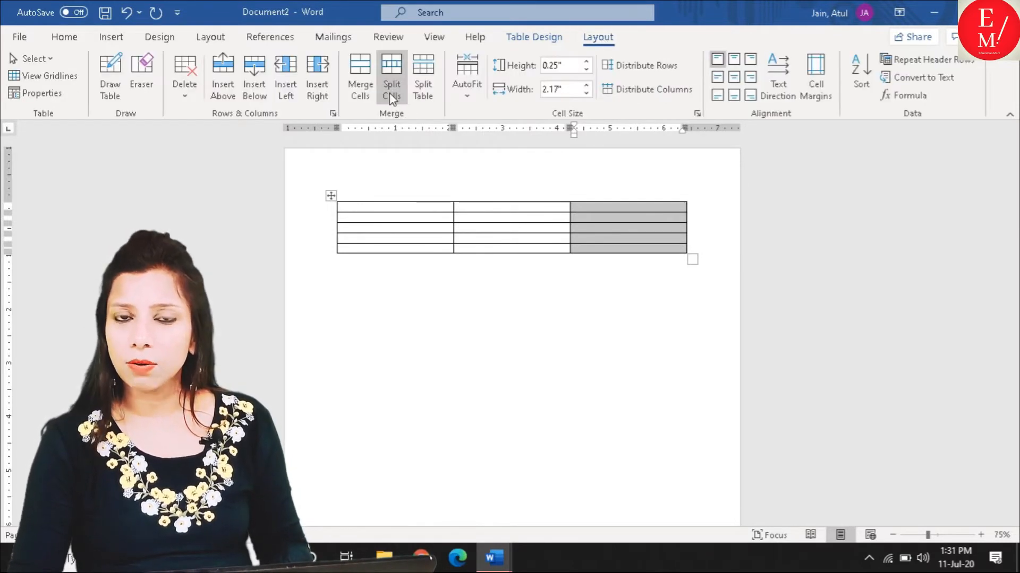
pyautogui.click(363, 100)
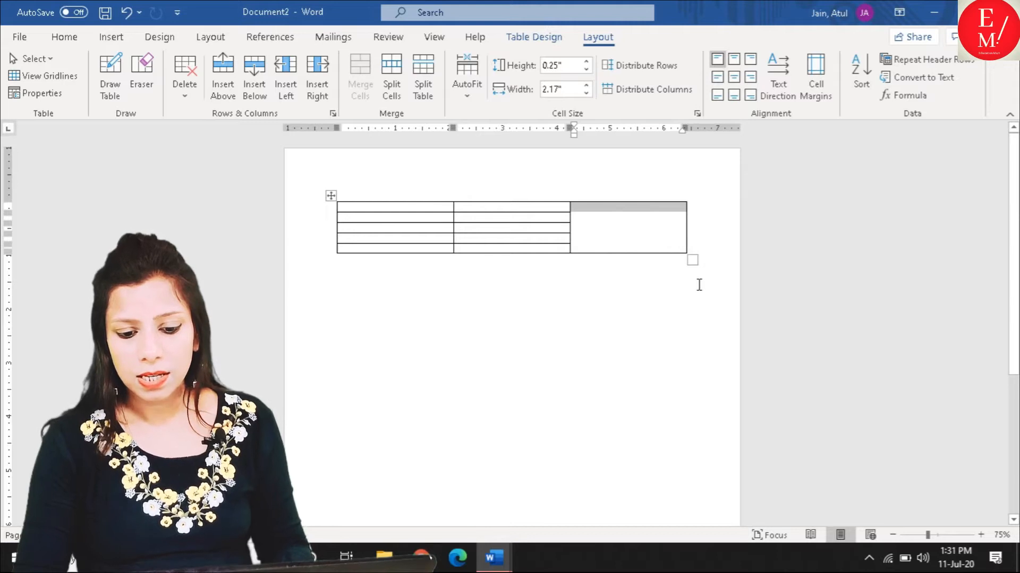
pyautogui.moveTo(693, 257); pyautogui.dragTo(696, 285)
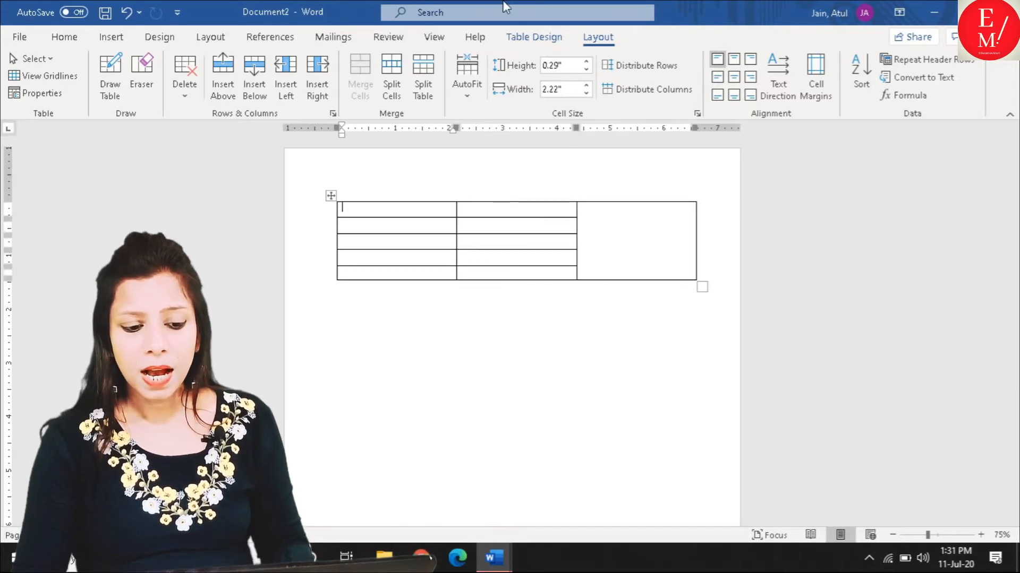
# Enter the Name label and the personal details down the first columns, including the e-mail address.
pyautogui.click(452, 208)
pyautogui.write('Nm')
pyautogui.press('BackSpace')
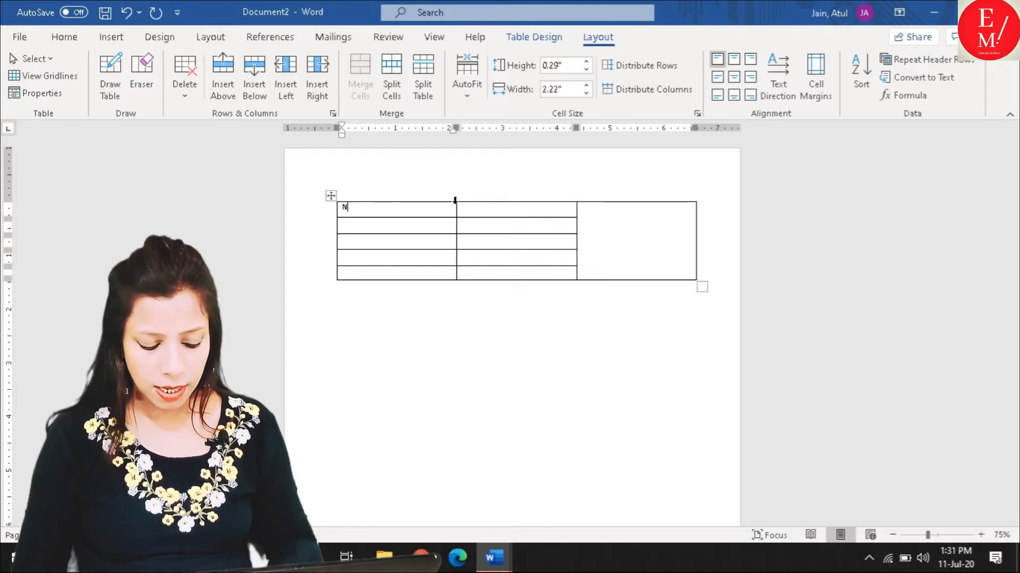
pyautogui.write('ame')
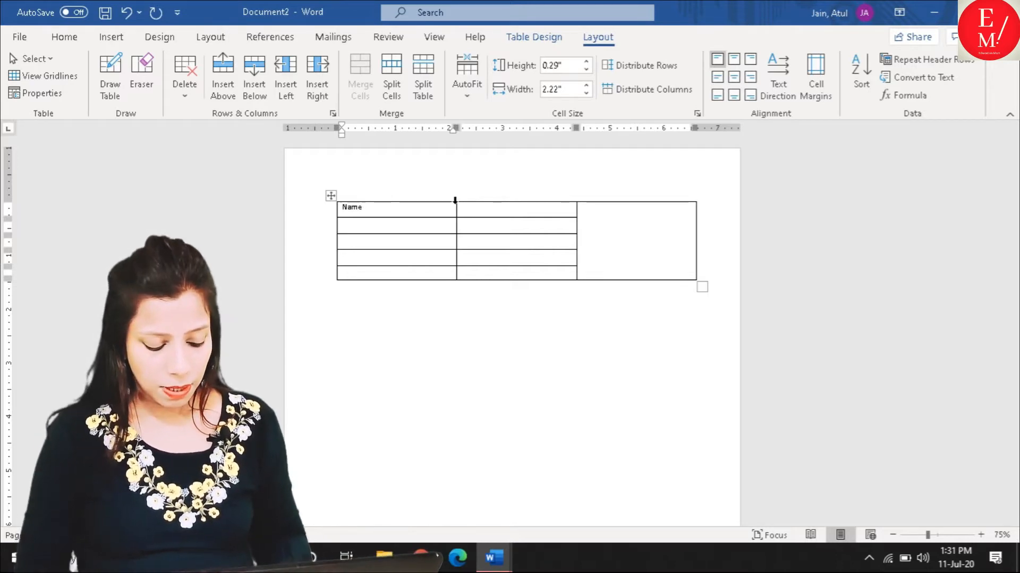
pyautogui.press('Down')
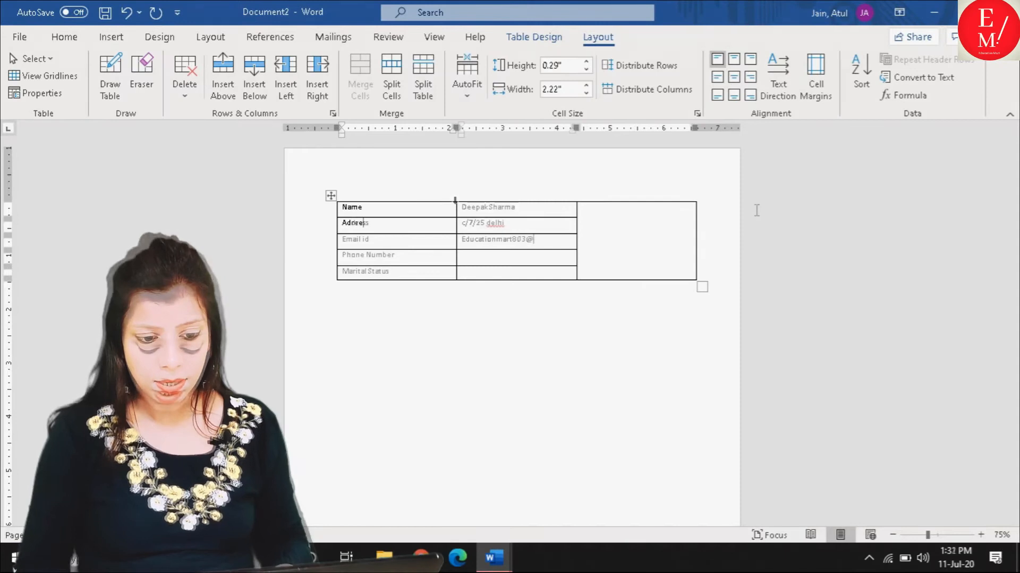
pyautogui.write('il.com')
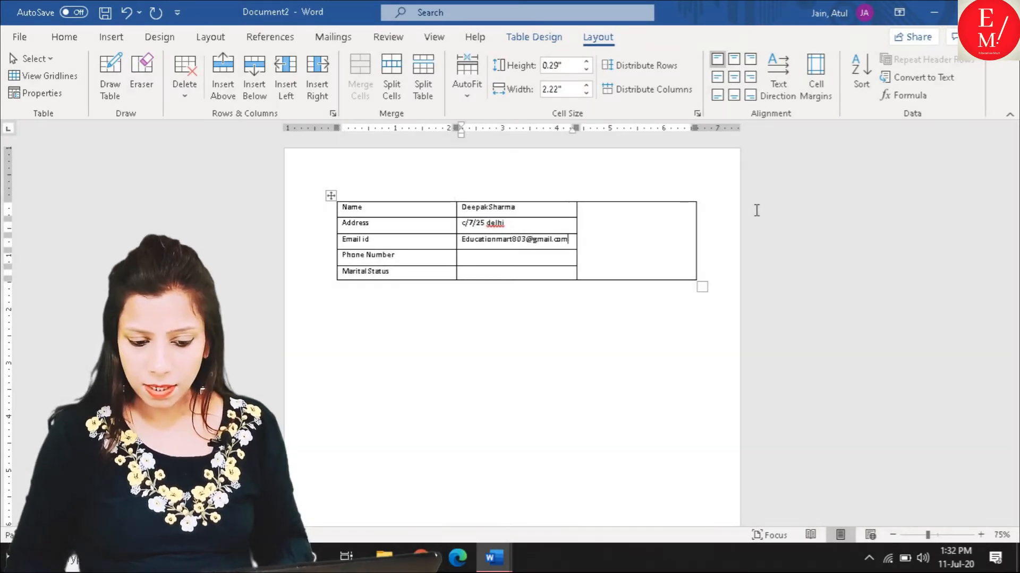
pyautogui.press('space')
# Fill in the phone number and 'Yes/No' marital status, and correct 'delhi' to 'Delhi'.
pyautogui.press('Down')
pyautogui.write('9732514')
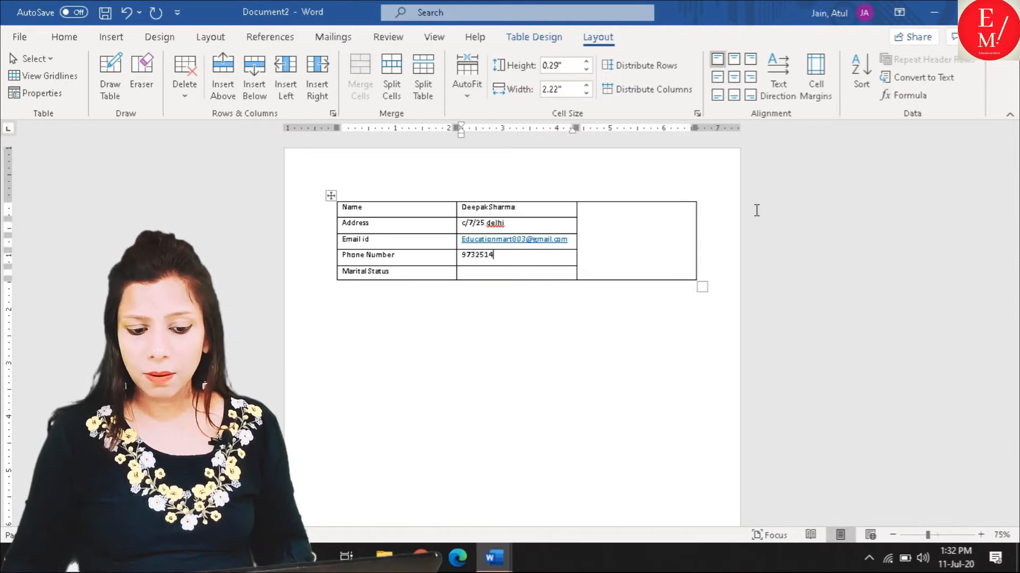
pyautogui.write('56')
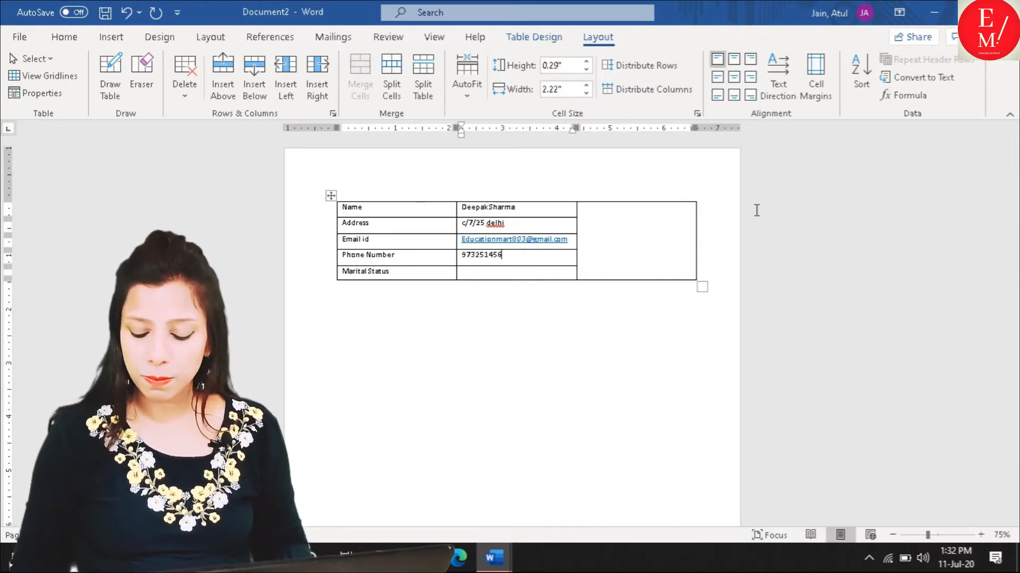
pyautogui.press('Down')
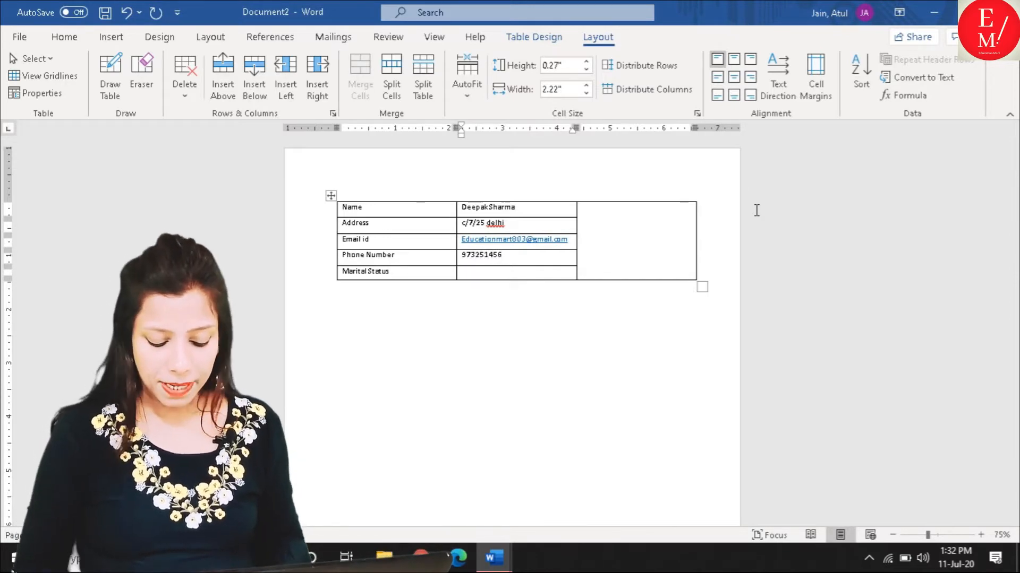
pyautogui.write('Yes')
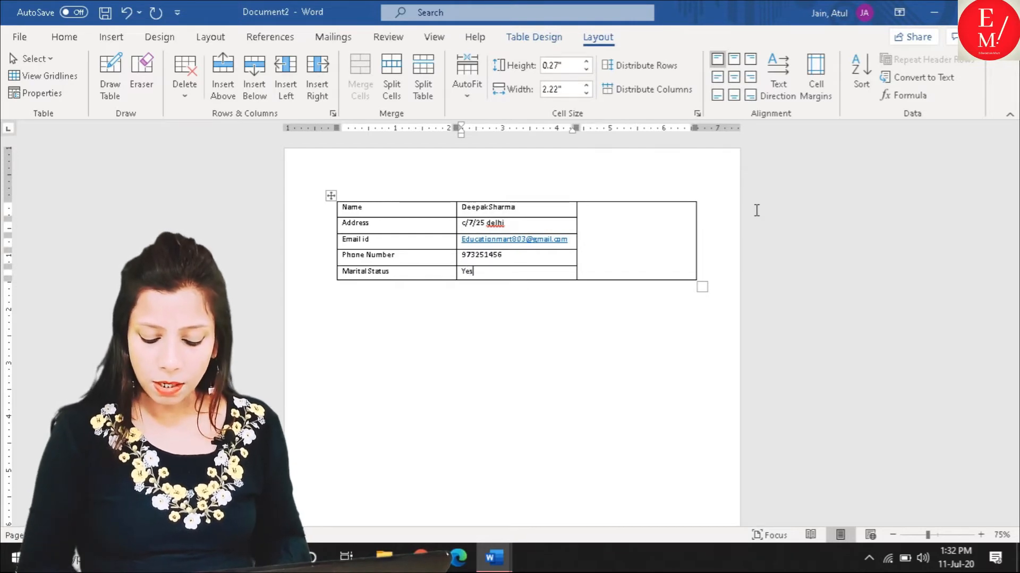
pyautogui.write('/No')
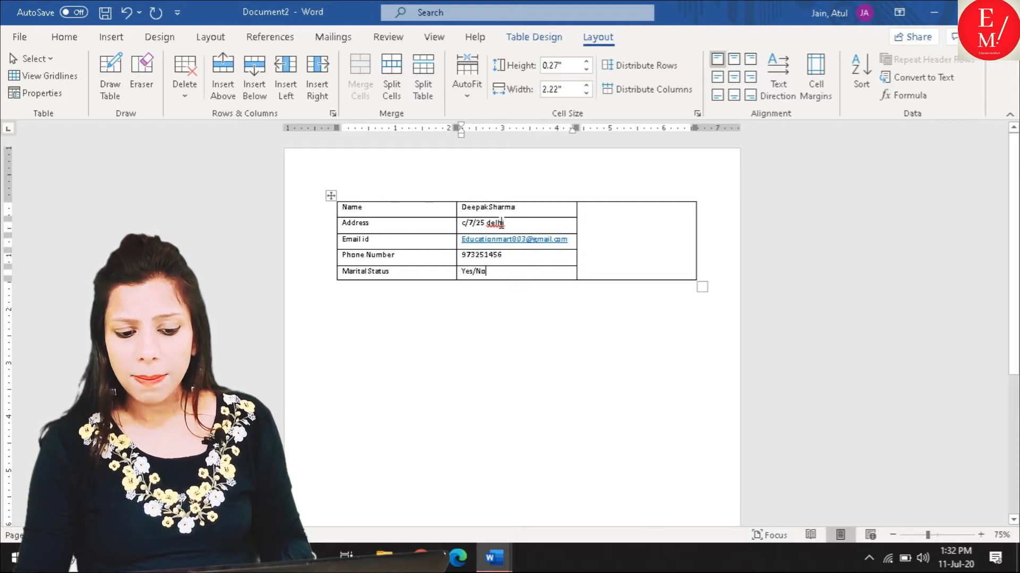
pyautogui.rightClick(495, 223)
pyautogui.click(541, 241)
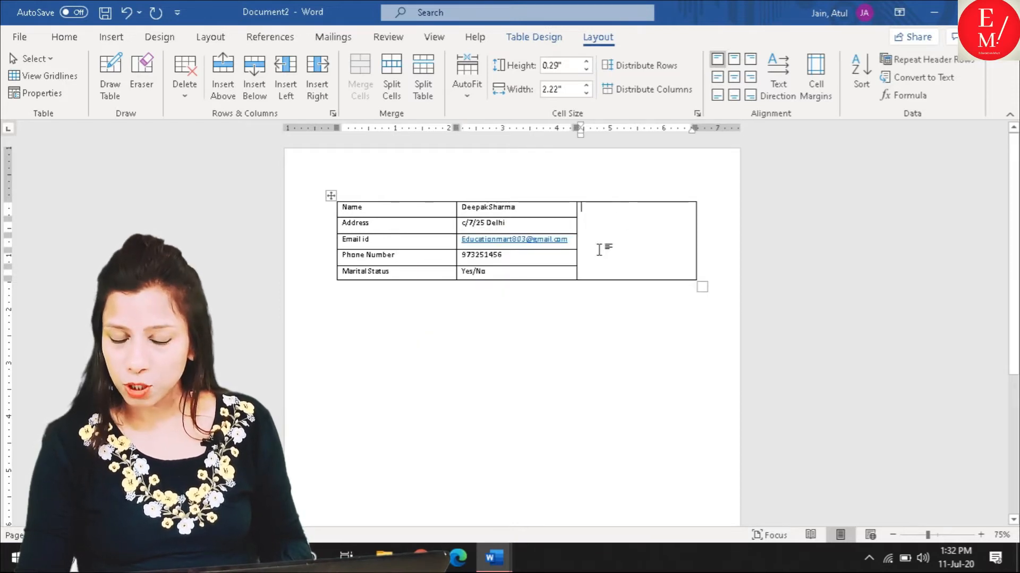
# Insert the woman avatar PNG from the Desktop into the table.
pyautogui.click(111, 38)
pyautogui.click(152, 96)
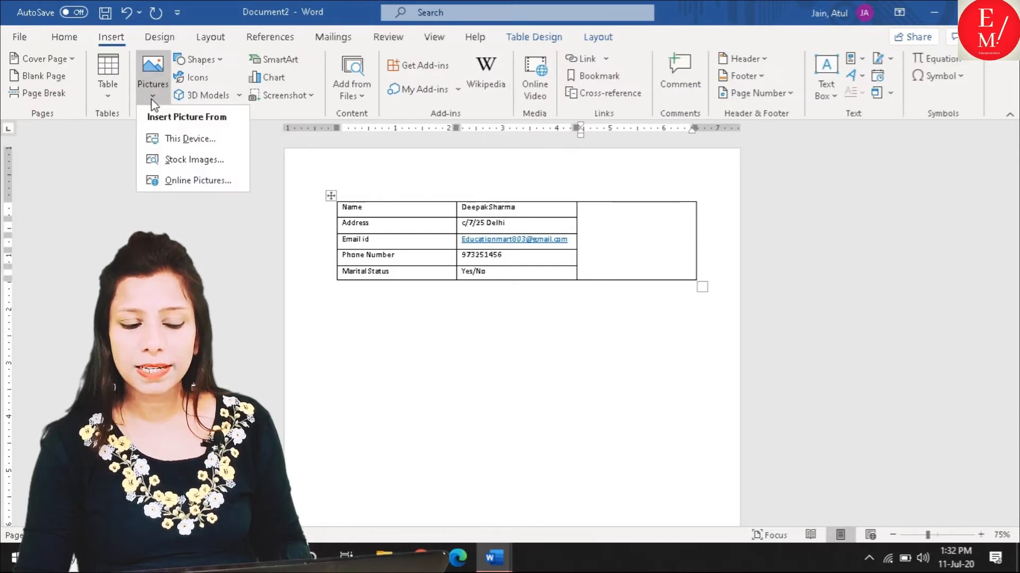
pyautogui.click(201, 139)
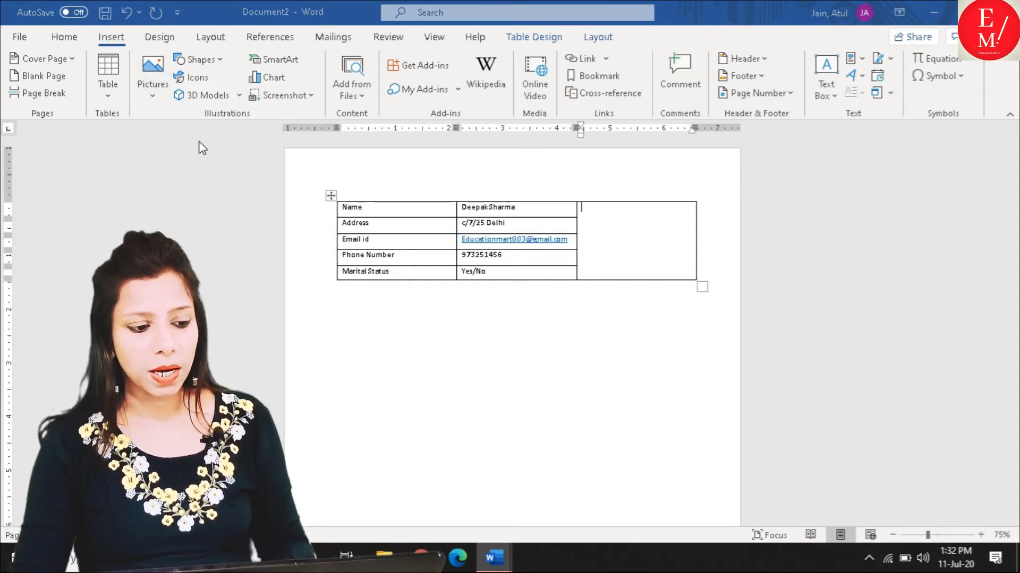
pyautogui.click(58, 128)
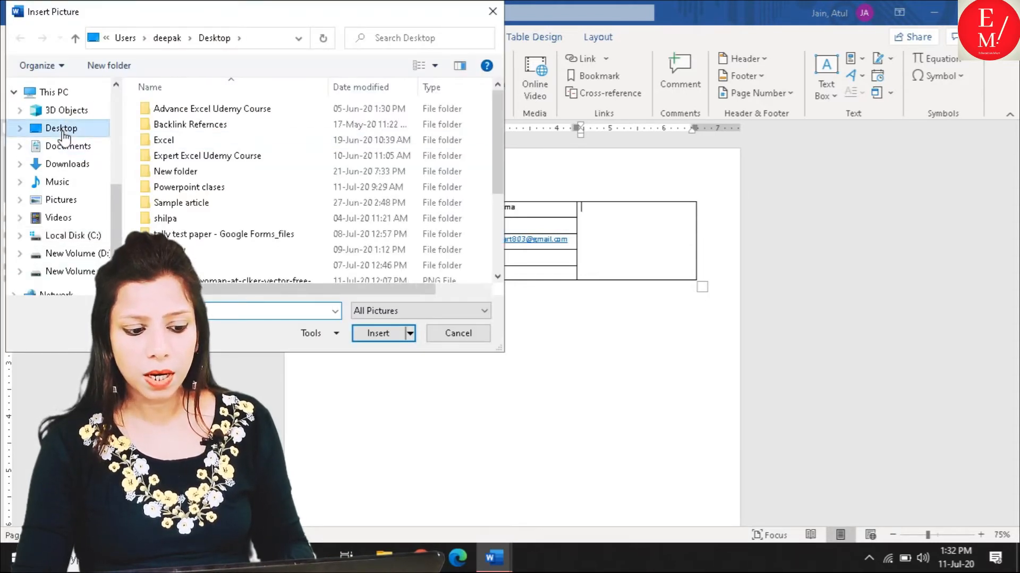
pyautogui.scroll(-3, 266, 170)
pyautogui.click(195, 161)
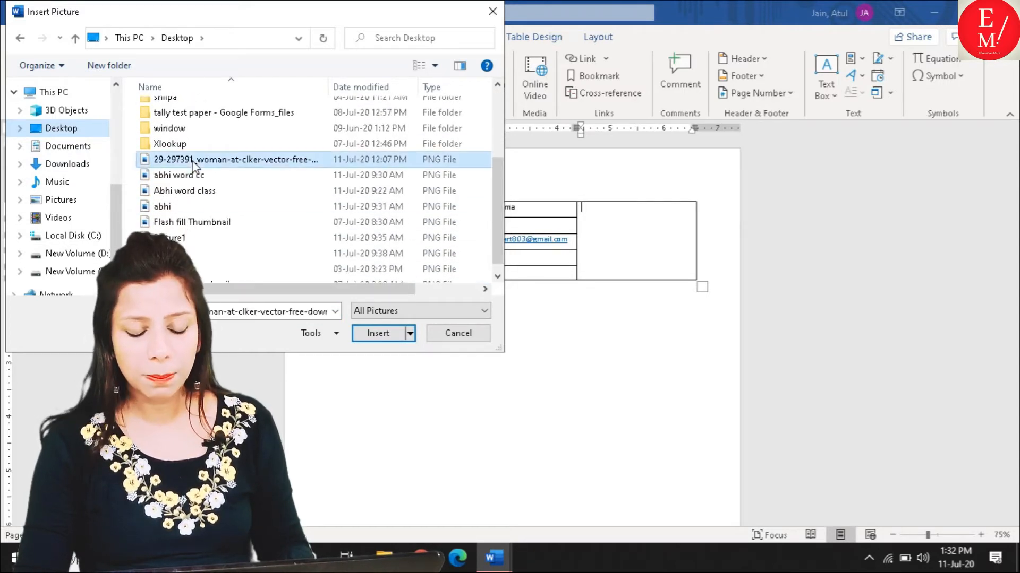
pyautogui.click(376, 333)
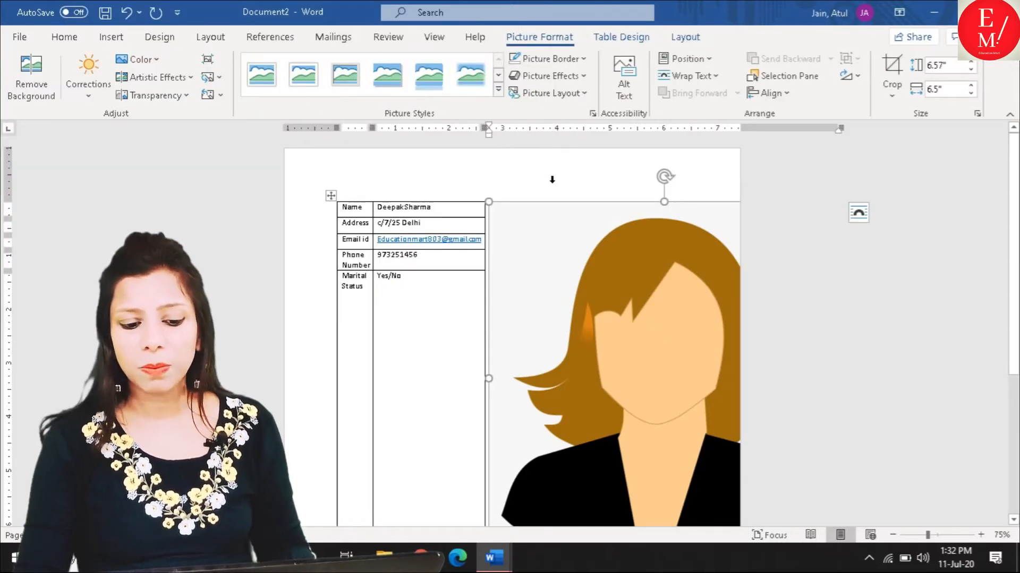
# Resize the picture to about 1.52" by 1.85" so it fits the merged third cell.
pyautogui.moveTo(591, 301); pyautogui.dragTo(721, 423)
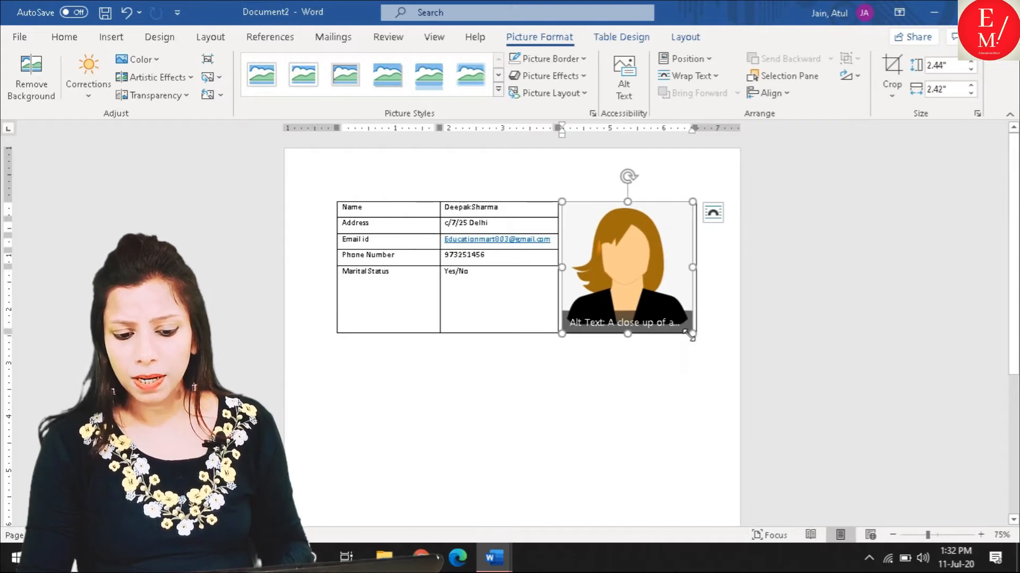
pyautogui.moveTo(691, 332); pyautogui.dragTo(662, 283)
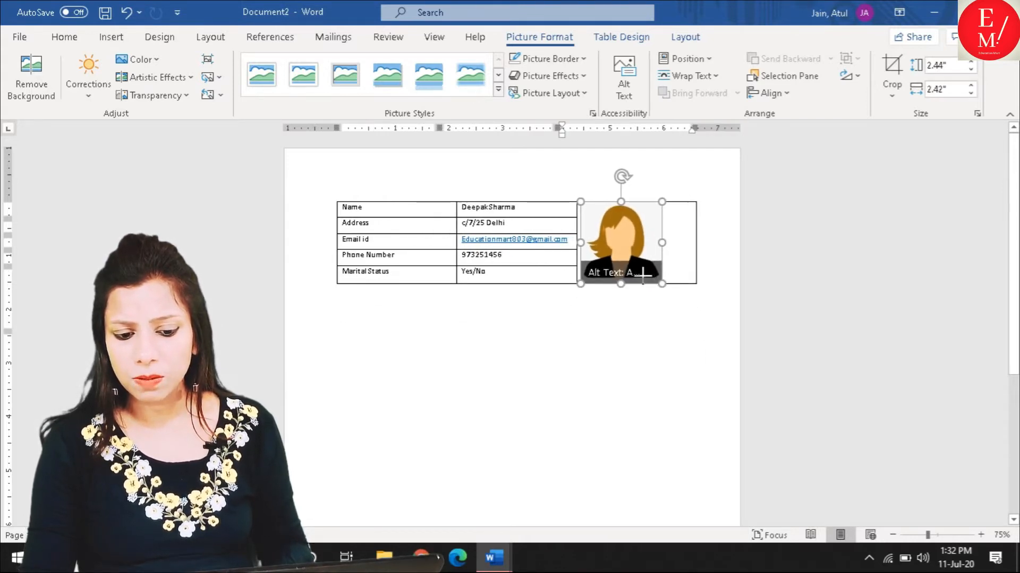
pyautogui.moveTo(658, 242); pyautogui.dragTo(697, 242)
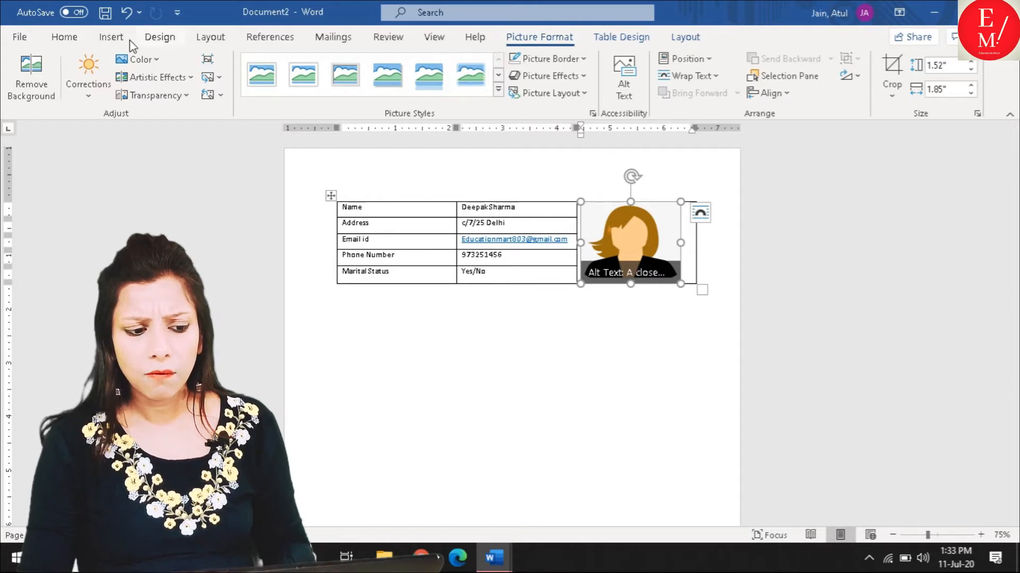
# Recolour the avatar picture to Black and White: 75%.
pyautogui.click(141, 60)
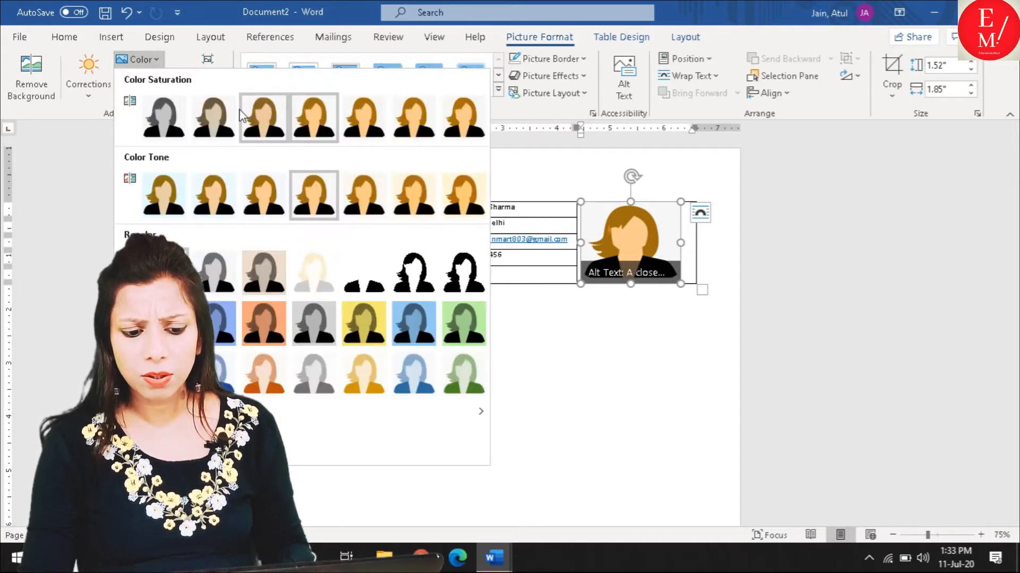
pyautogui.click(472, 277)
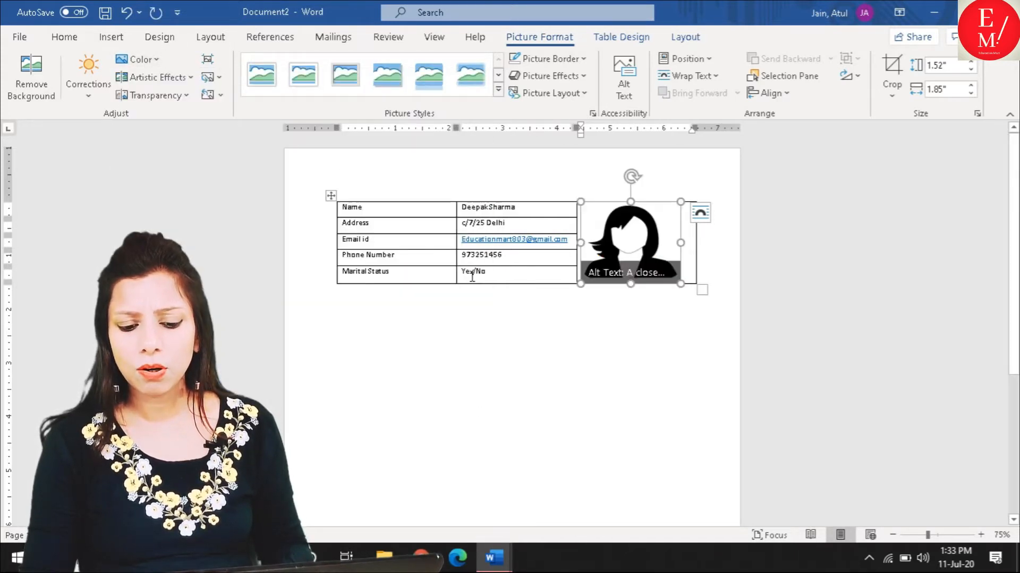
pyautogui.click(657, 328)
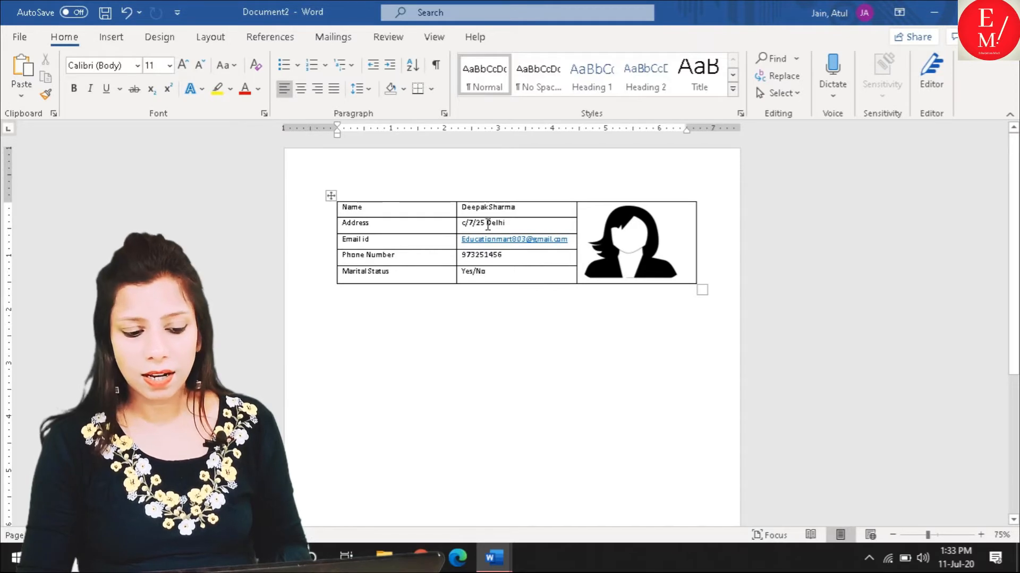
# Look at the table's Properties and Borders and Shading settings, closing them without changes.
pyautogui.rightClick(330, 196)
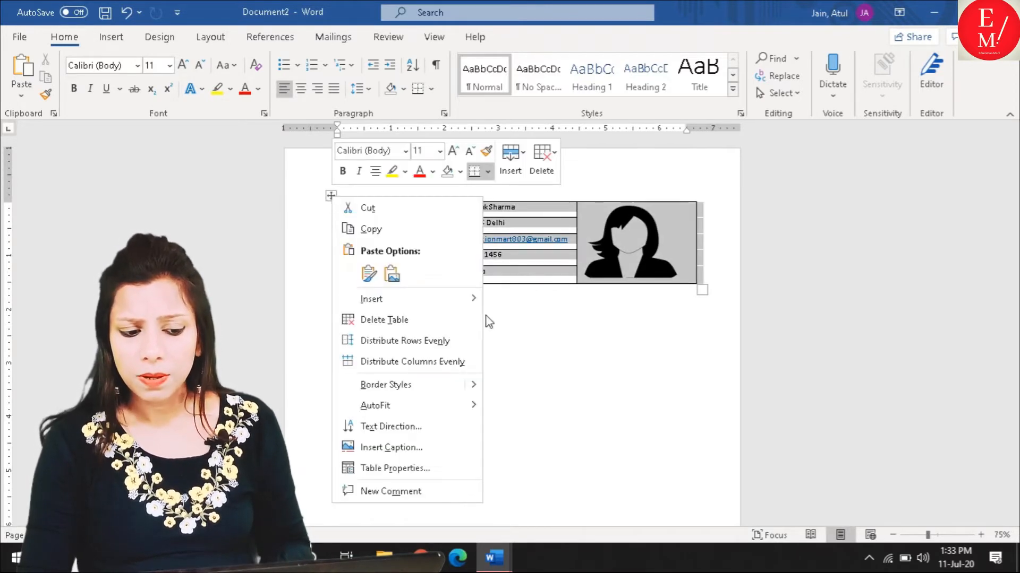
pyautogui.press('Escape')
pyautogui.rightClick(331, 195)
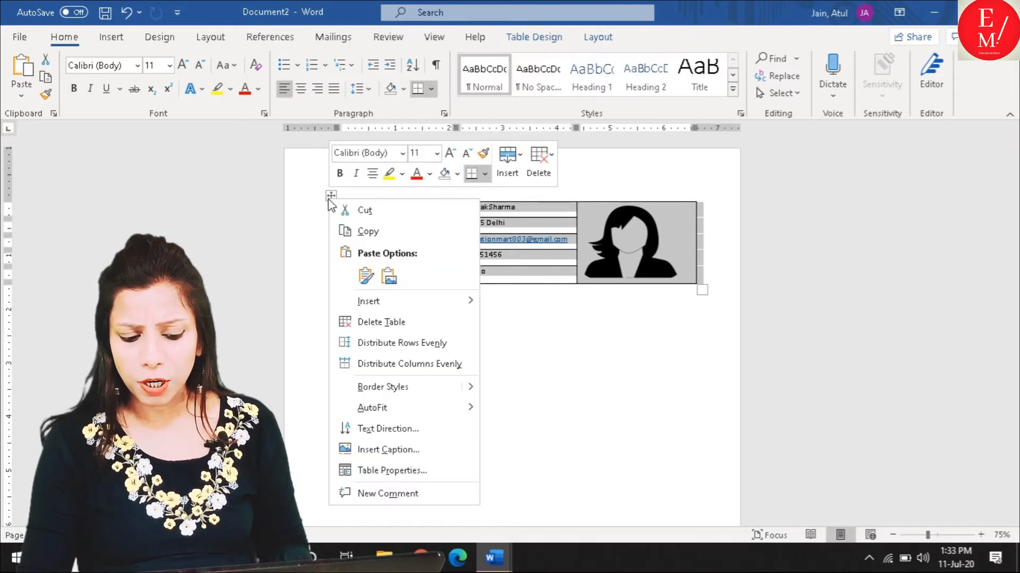
pyautogui.click(399, 470)
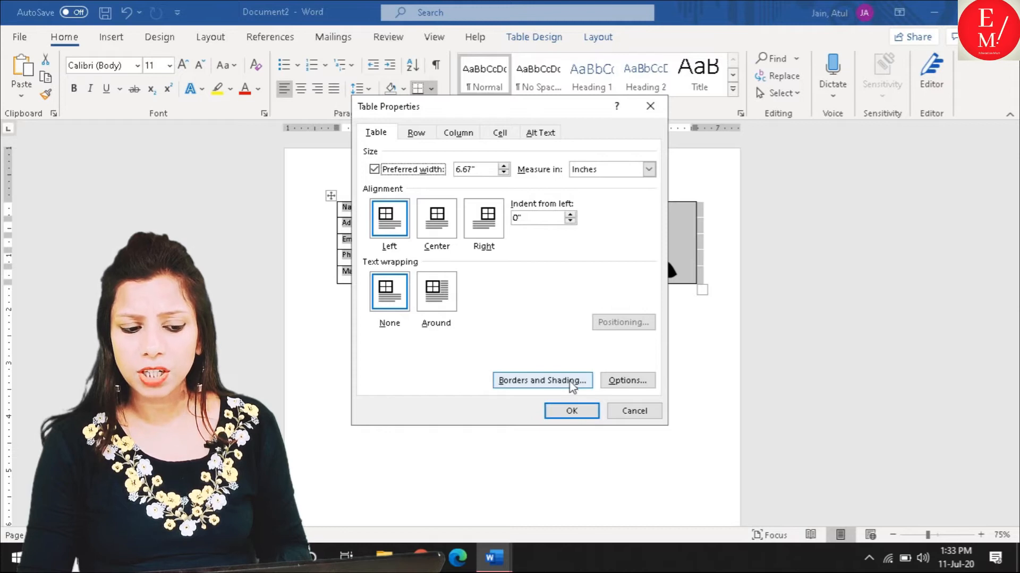
pyautogui.click(547, 380)
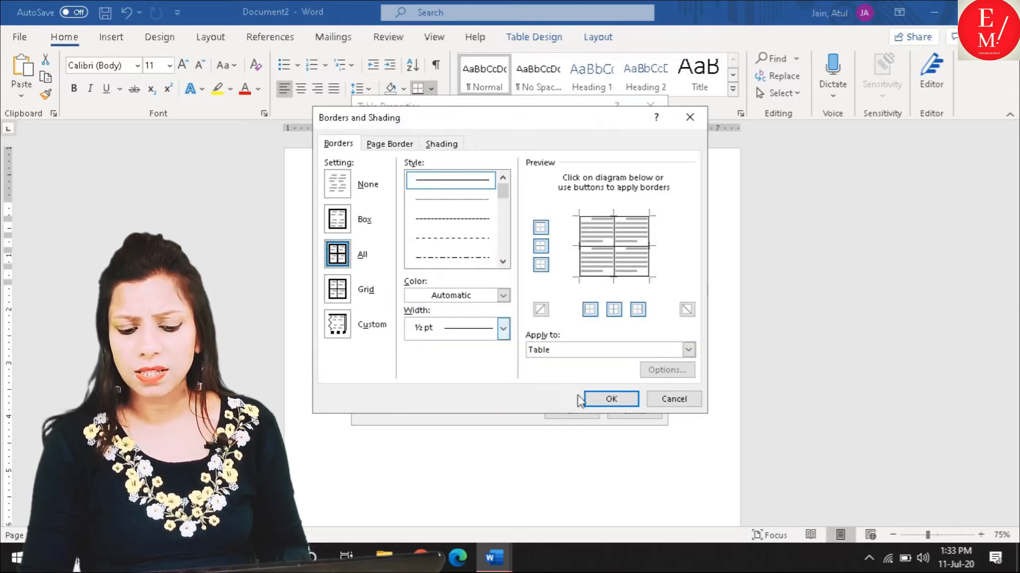
pyautogui.click(658, 405)
pyautogui.click(634, 411)
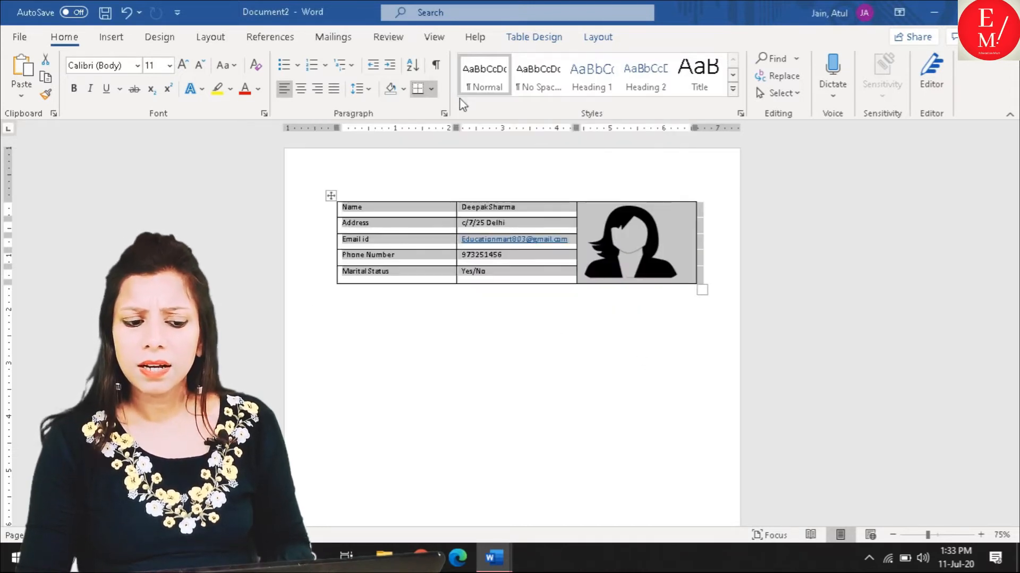
# Apply the None border setting to remove all lines from the details table.
pyautogui.click(432, 90)
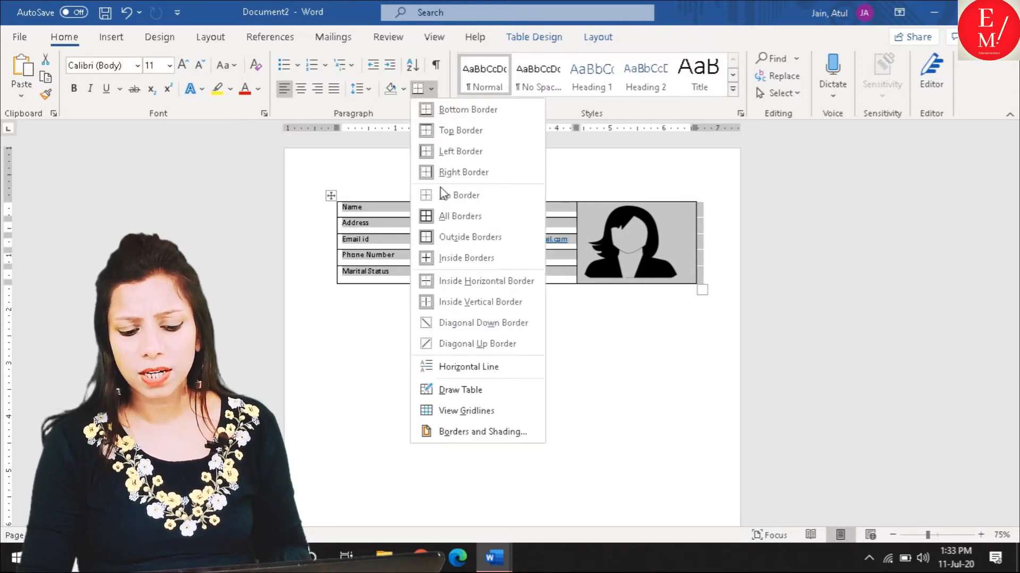
pyautogui.click(478, 431)
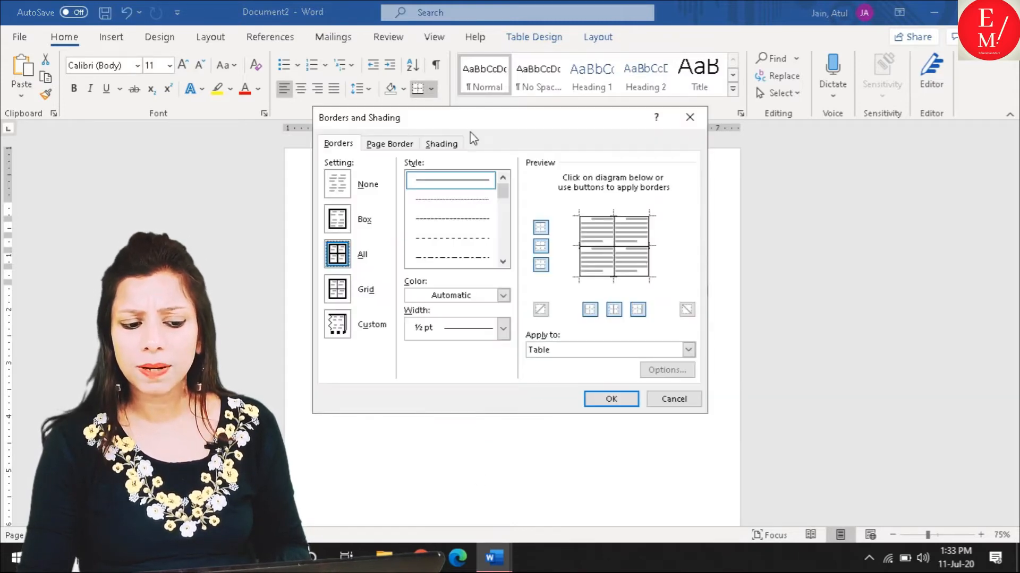
pyautogui.click(338, 183)
pyautogui.click(611, 398)
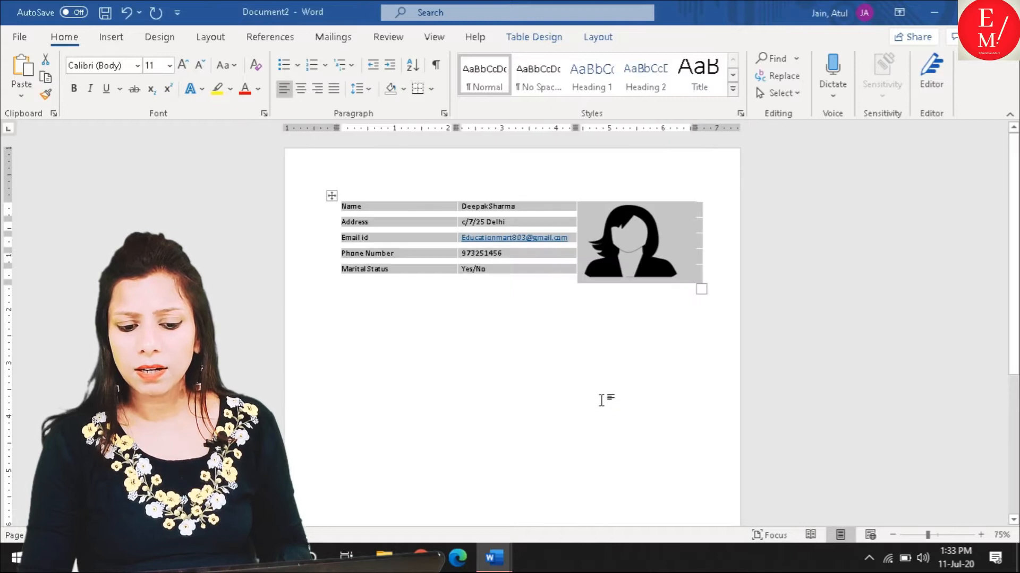
pyautogui.click(596, 371)
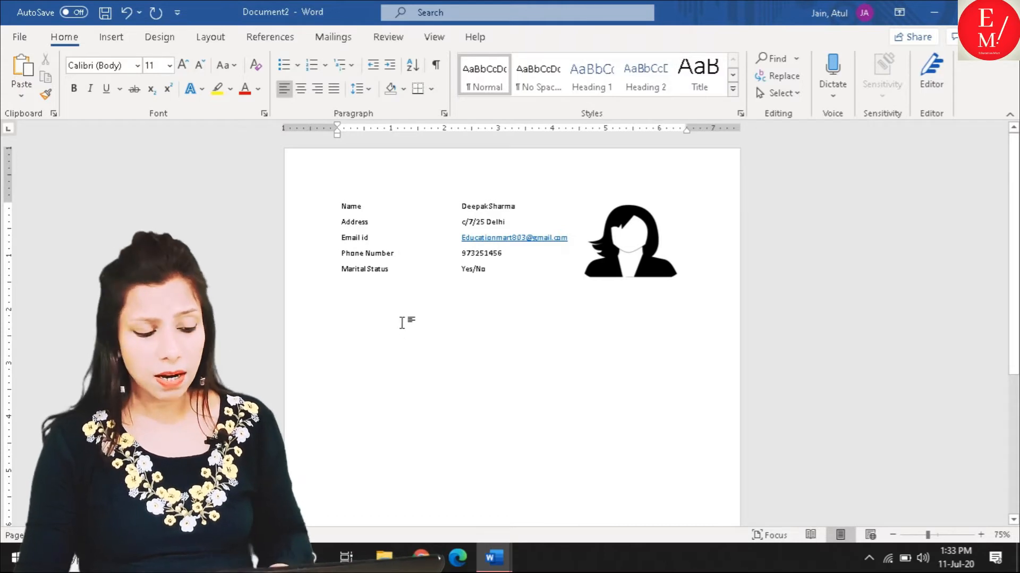
# Insert a 5-column, 4-row table below the personal details.
pyautogui.click(112, 37)
pyautogui.click(118, 96)
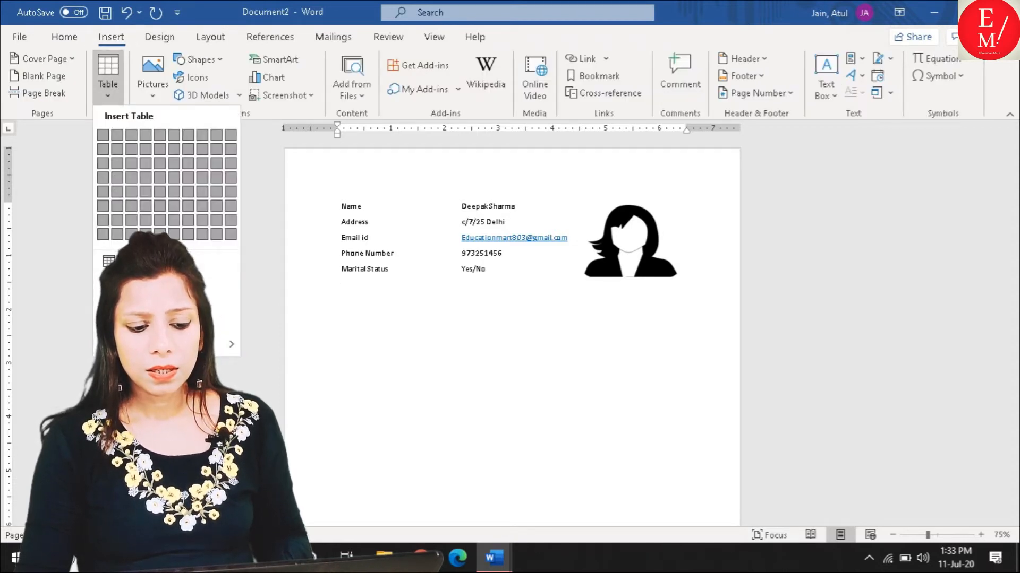
pyautogui.click(427, 459)
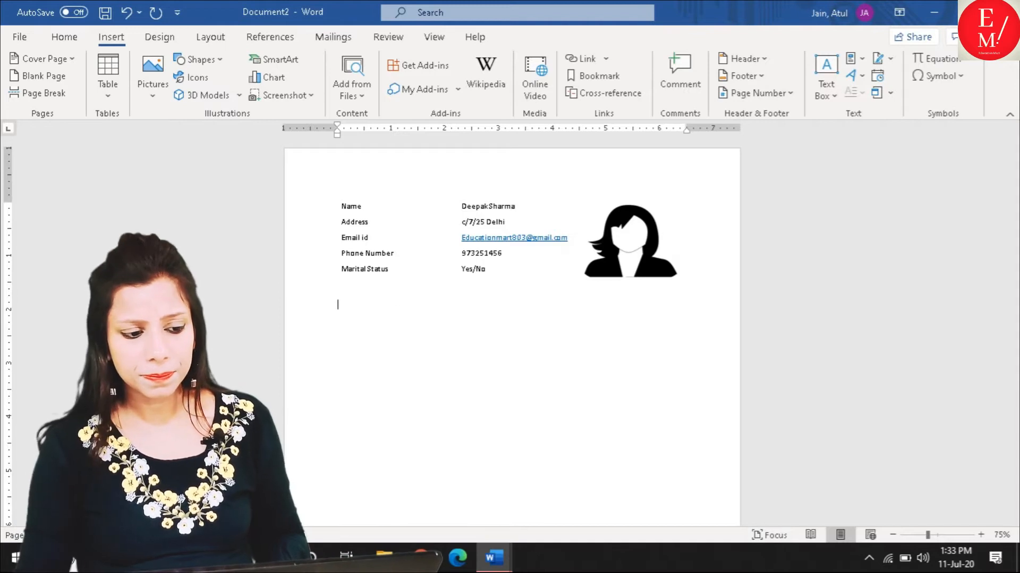
pyautogui.click(120, 98)
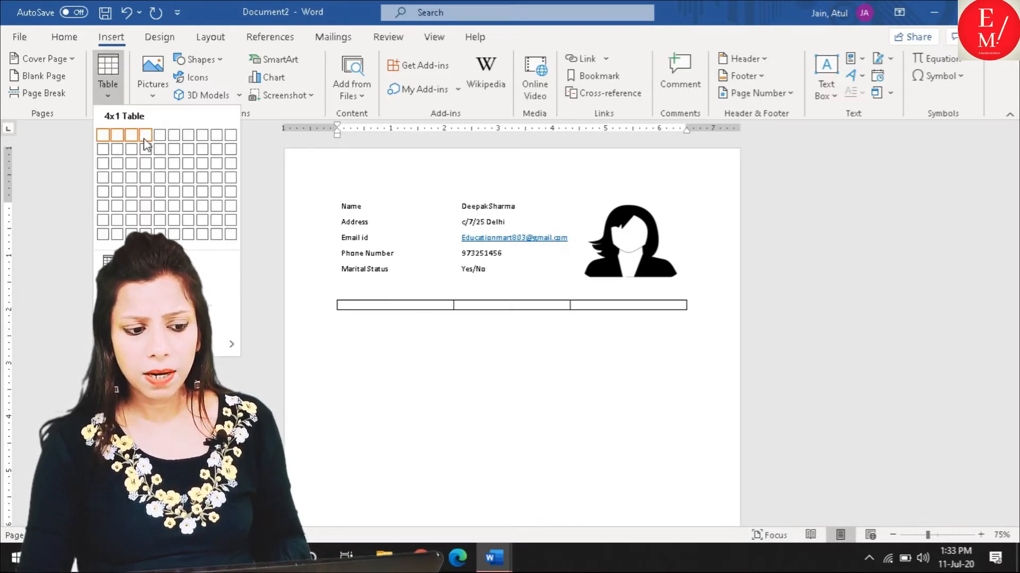
pyautogui.click(159, 174)
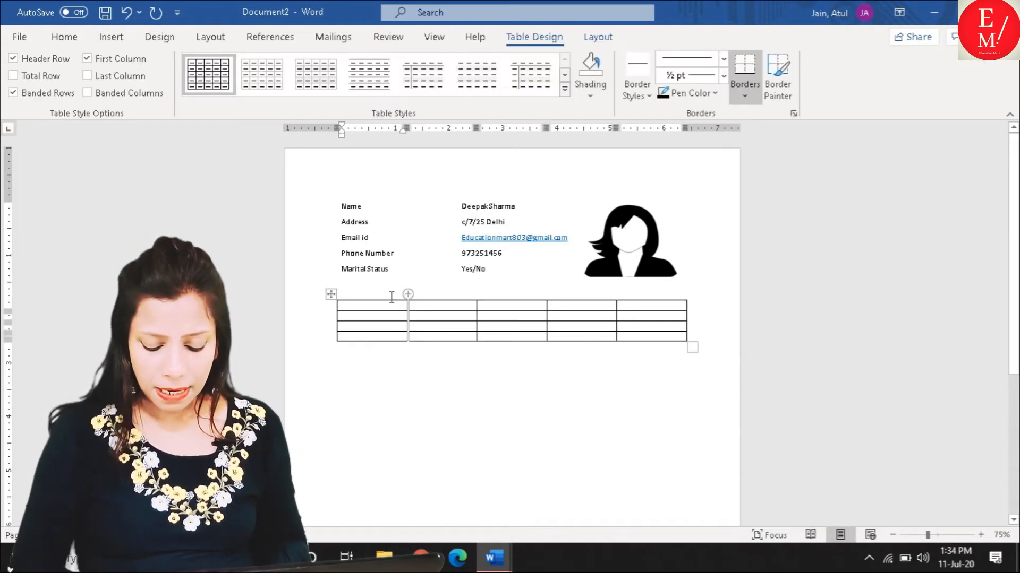
# Type the header row Sr.no, Education, Board, Year and Percentage into the new table.
pyautogui.write('Sr.no')
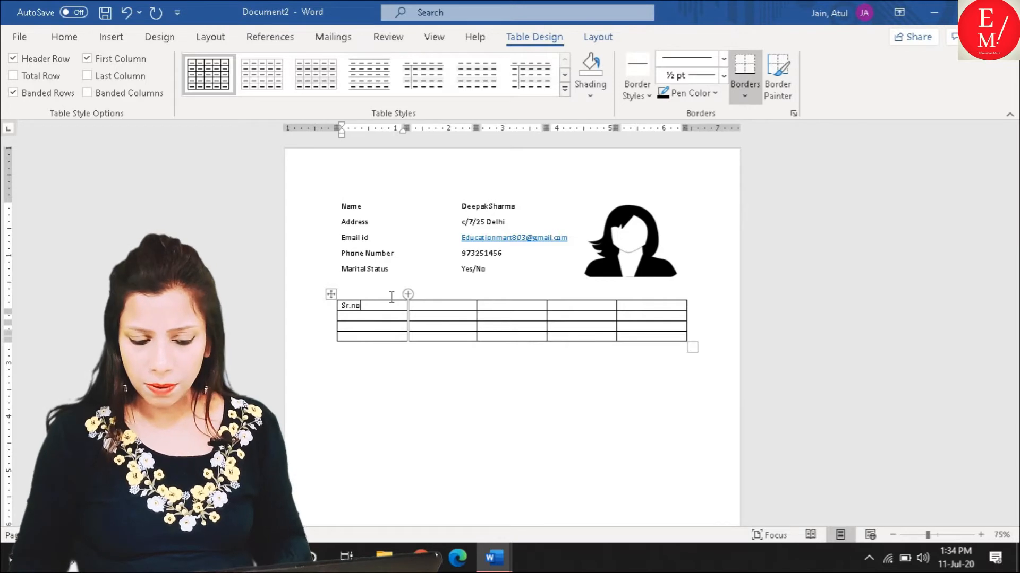
pyautogui.press('Tab')
pyautogui.write('Education')
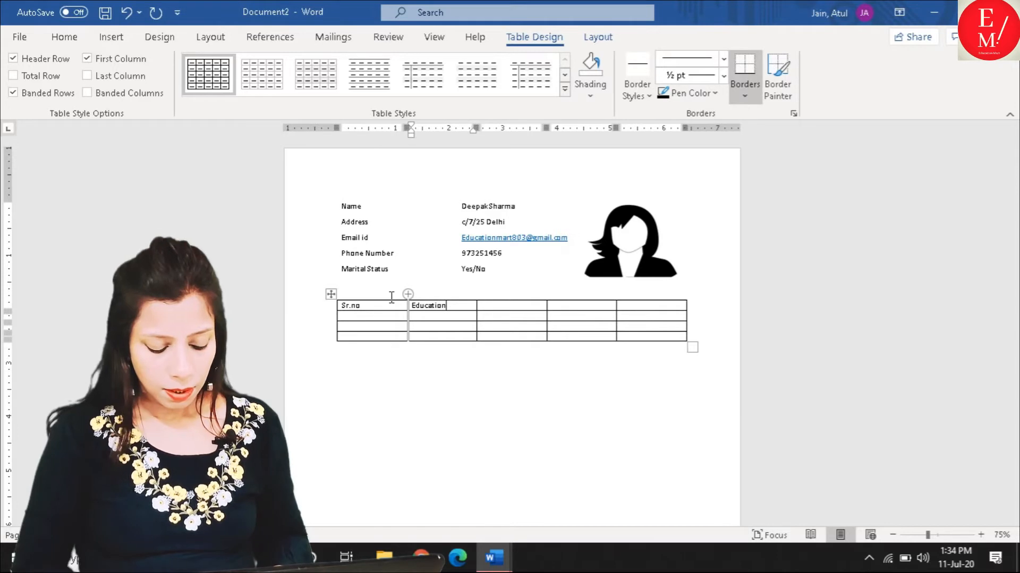
pyautogui.press('Tab')
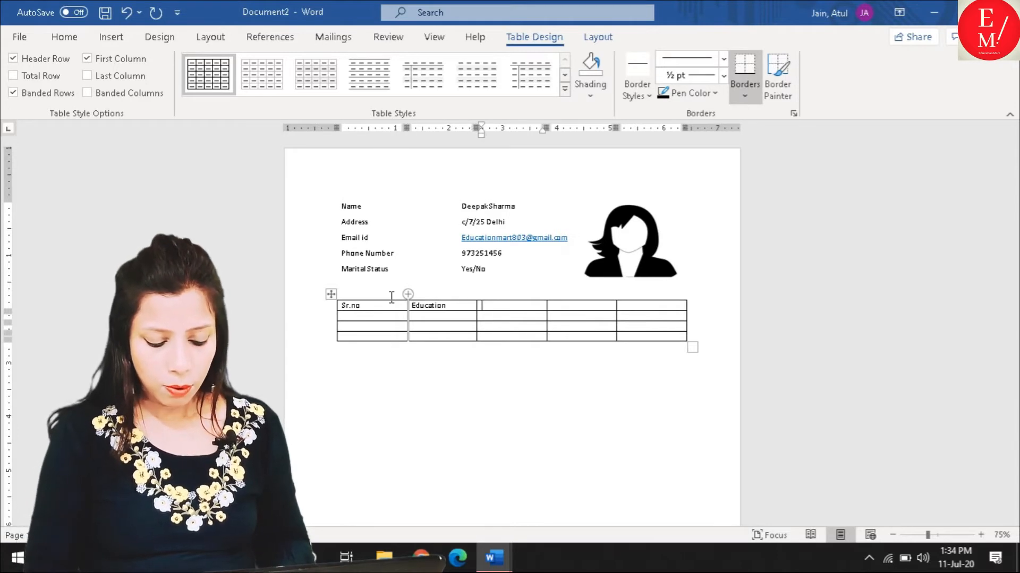
pyautogui.write('Board')
pyautogui.press('Tab')
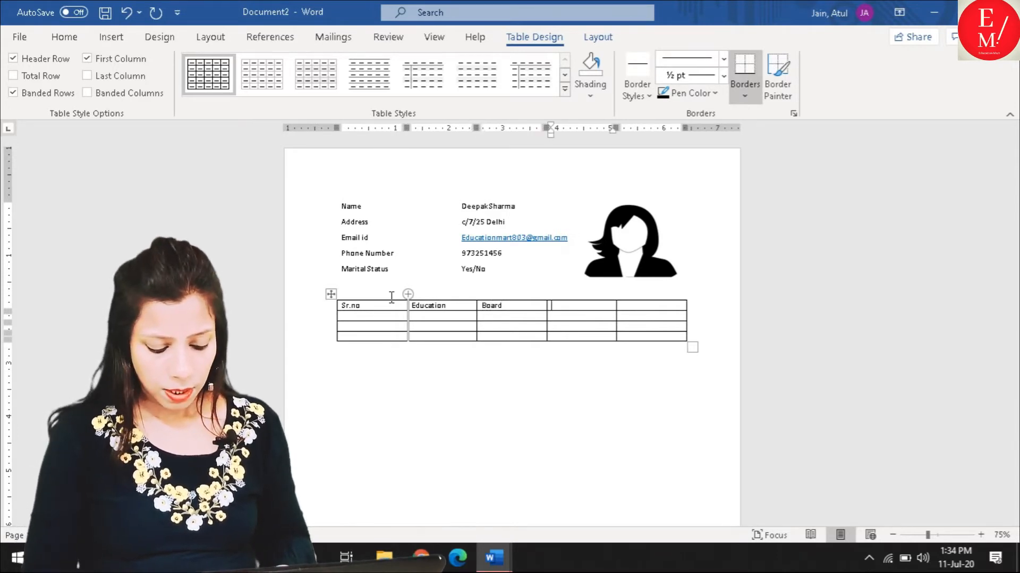
pyautogui.write('Year')
pyautogui.press('Tab')
pyautogui.write('Percentage')
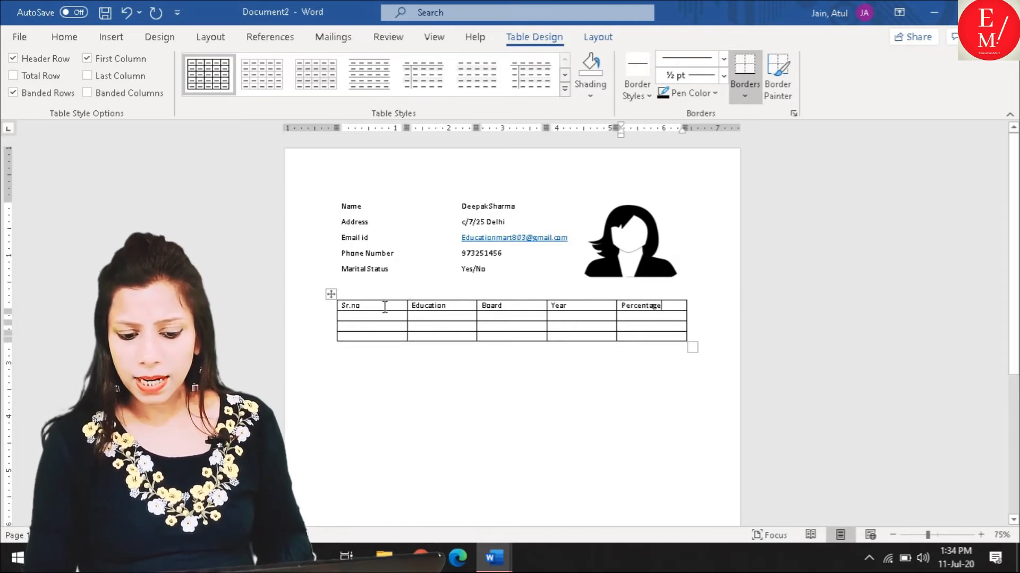
pyautogui.moveTo(384, 307); pyautogui.dragTo(685, 307)
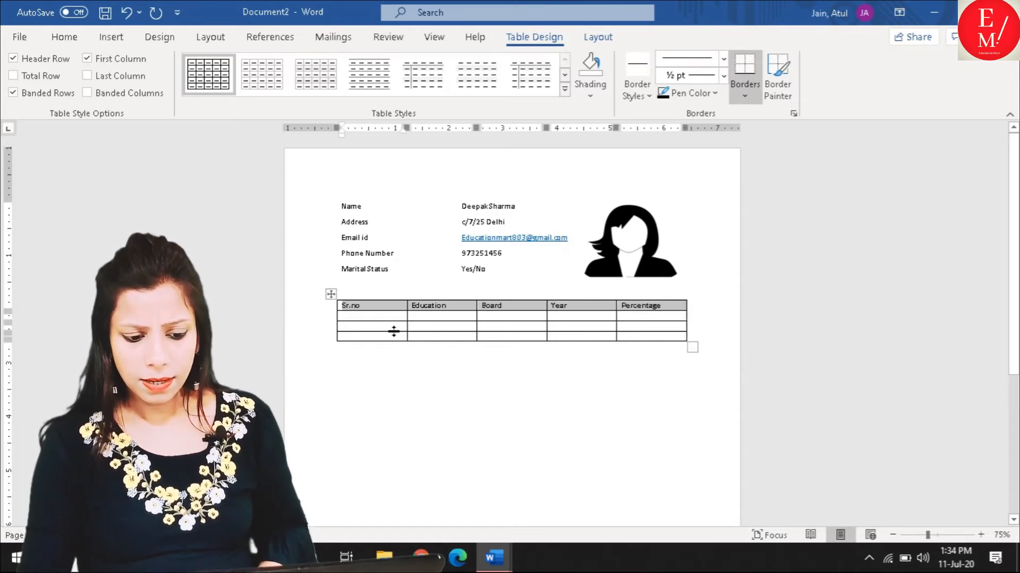
pyautogui.click(367, 321)
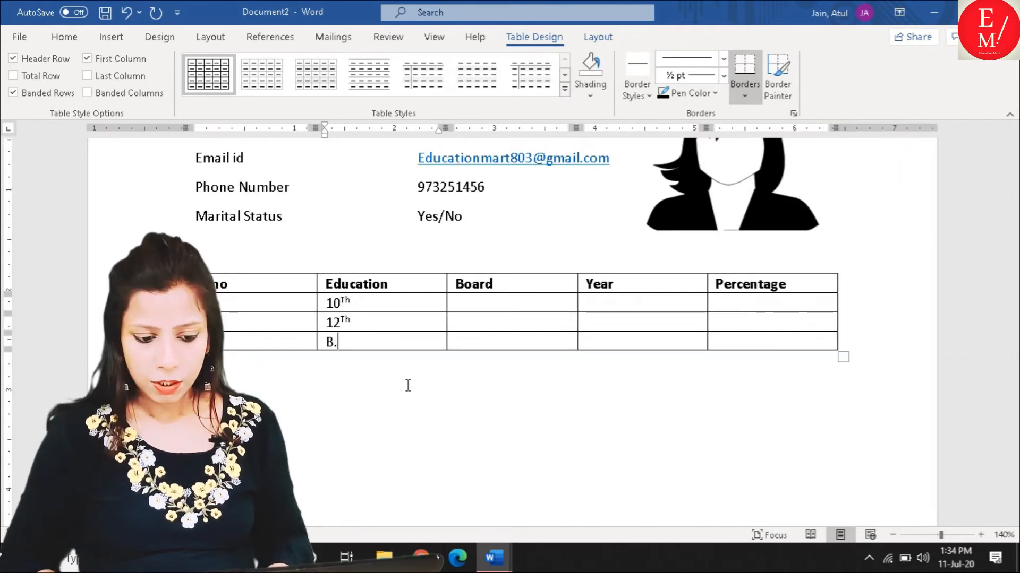
# Complete the education rows' board and year entries (2004, 2007, 2010) and move below the table.
pyautogui.write('com')
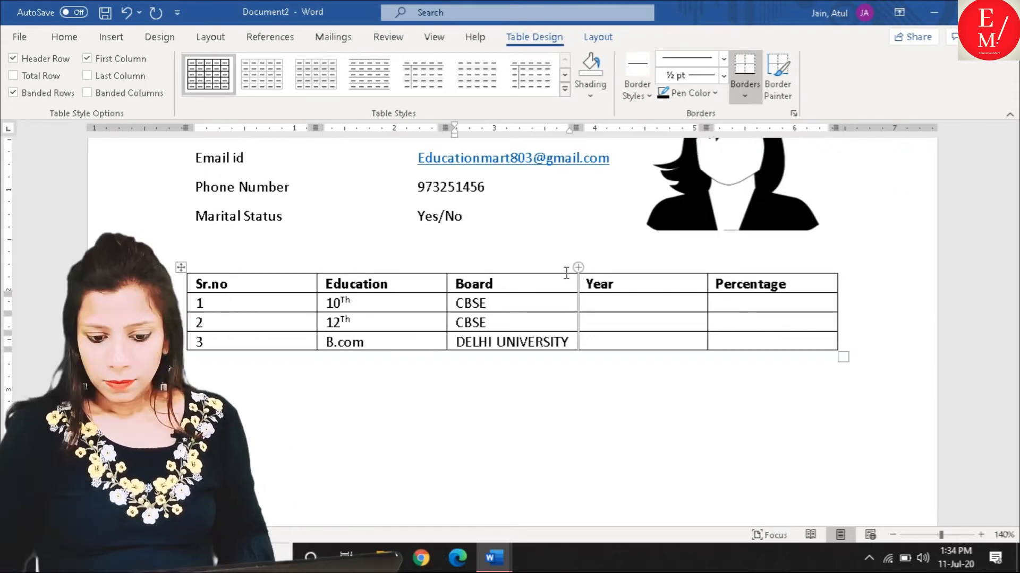
pyautogui.press('Tab')
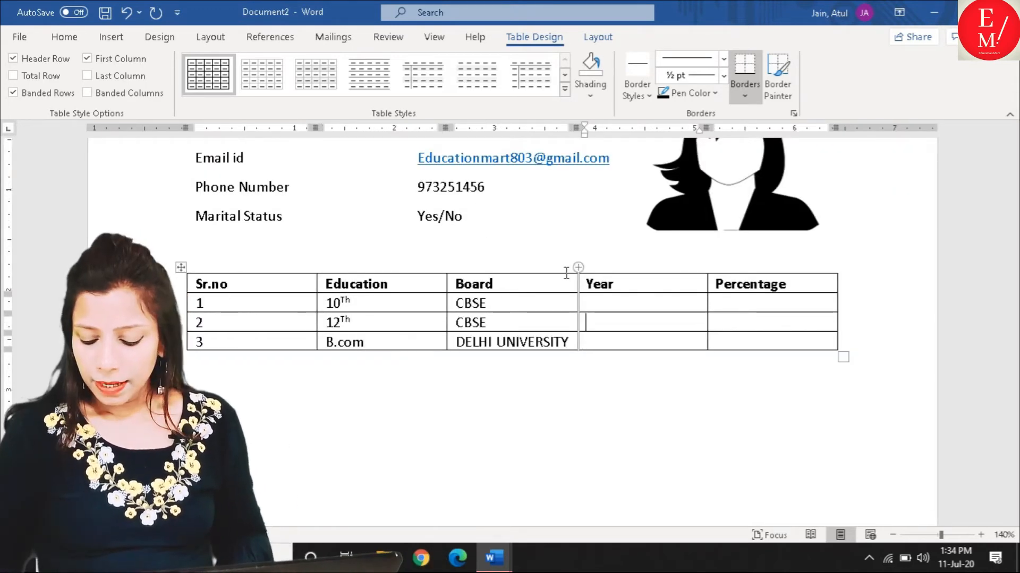
pyautogui.write('20')
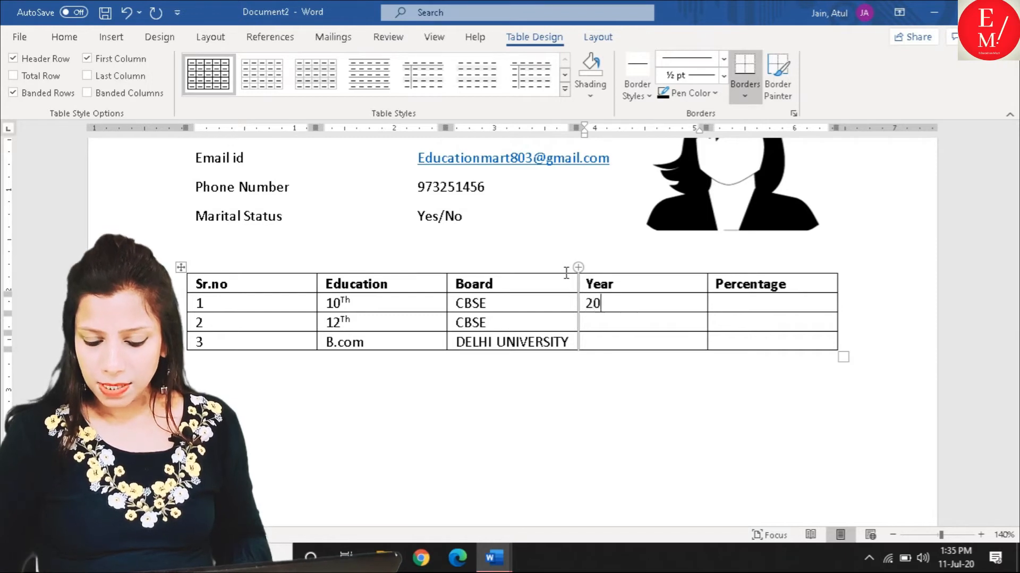
pyautogui.write('04 ')
pyautogui.write('2007')
pyautogui.press('Down')
pyautogui.write('2010')
pyautogui.press('Tab')
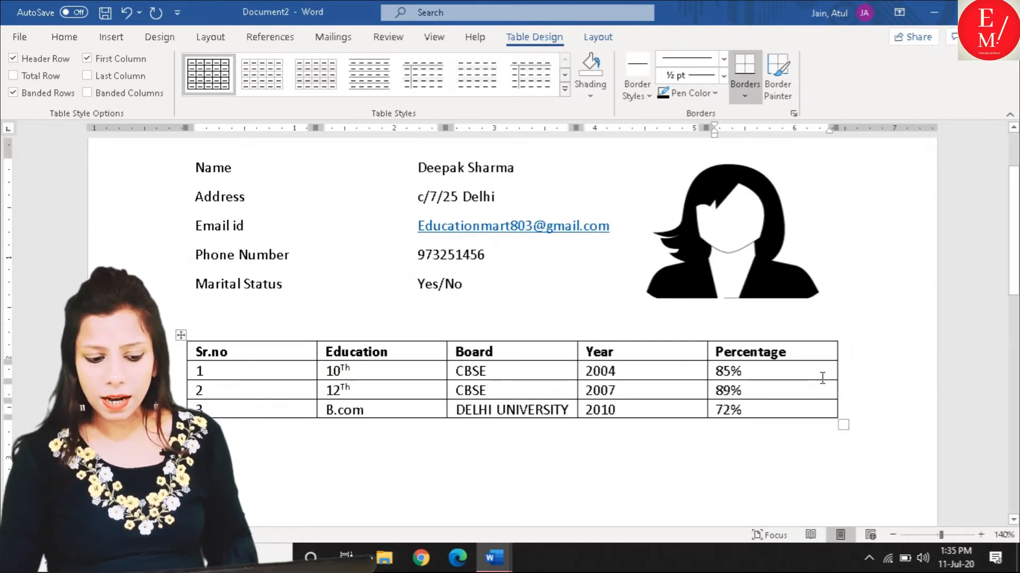
pyautogui.scroll(-2, 614, 439)
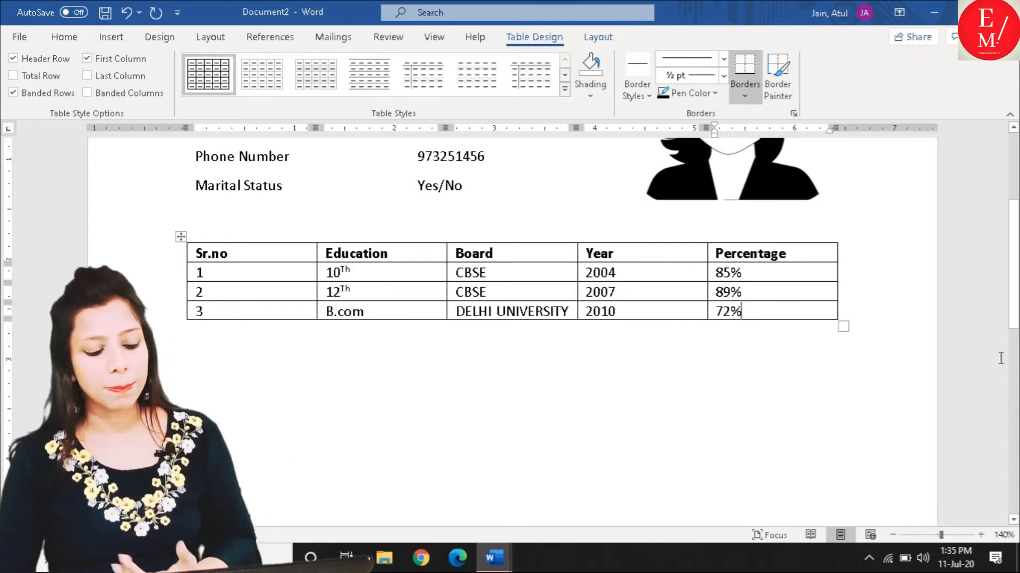
pyautogui.click(216, 363)
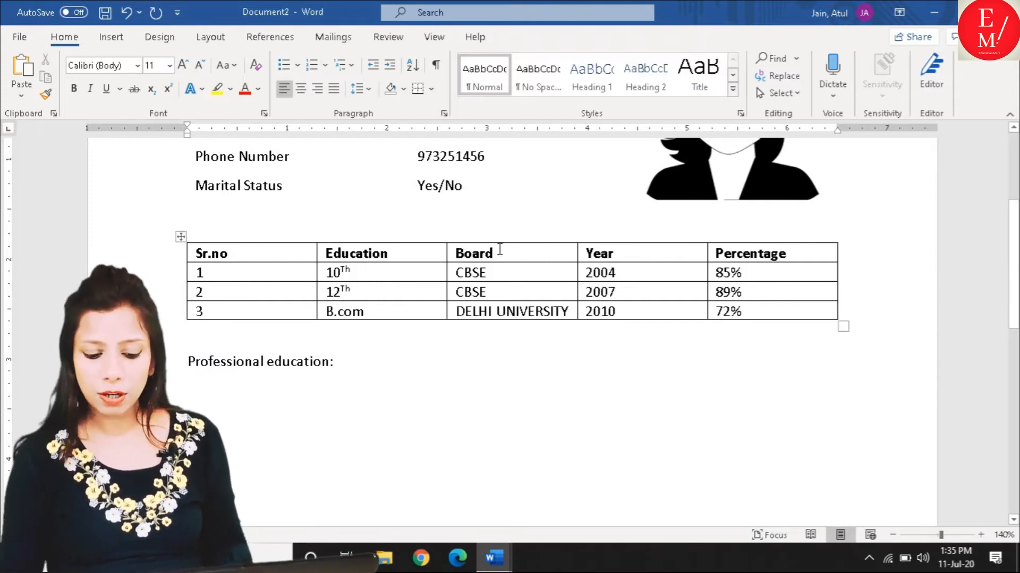
# Check the finished RESUME for reference, then add a 'Software skills:' line below Professional education in Document2.
pyautogui.moveTo(494, 558)
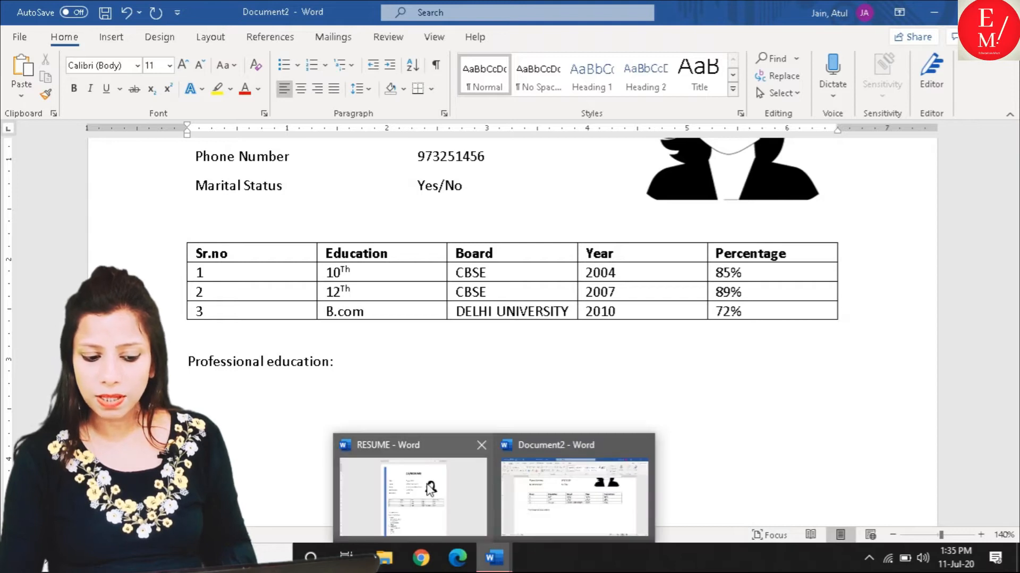
pyautogui.click(575, 518)
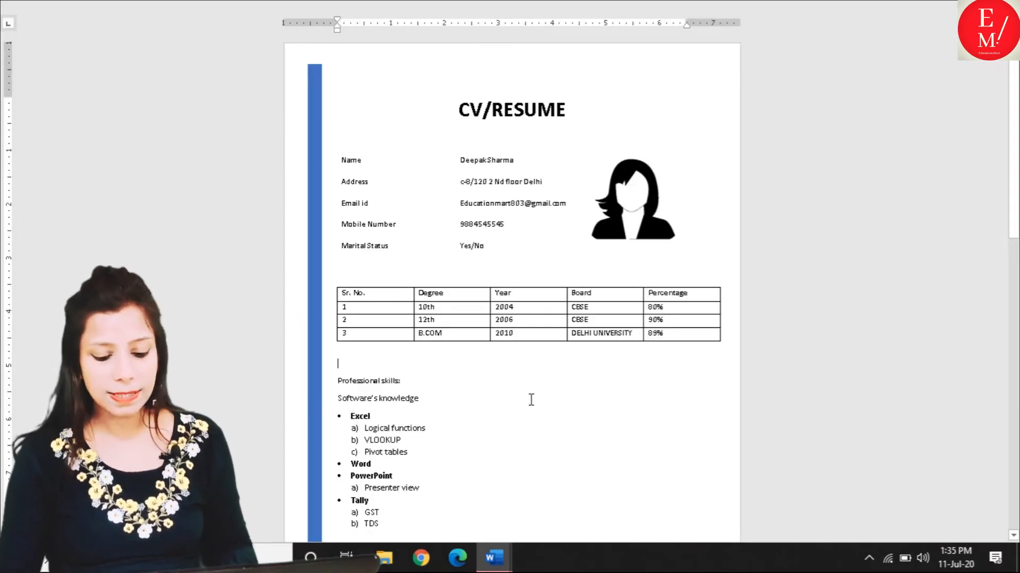
pyautogui.moveTo(504, 555)
pyautogui.click(562, 499)
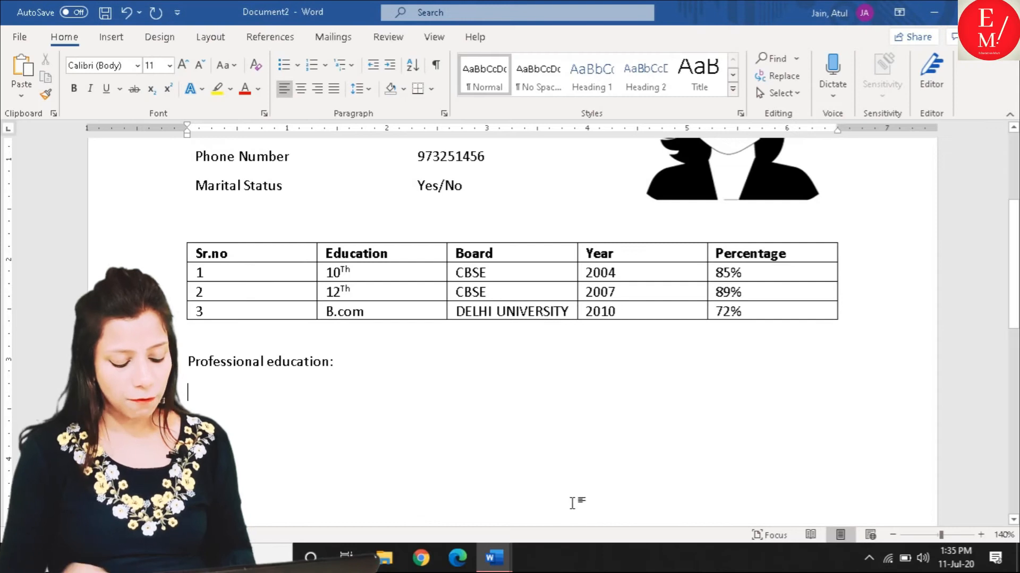
pyautogui.write('Software skills:')
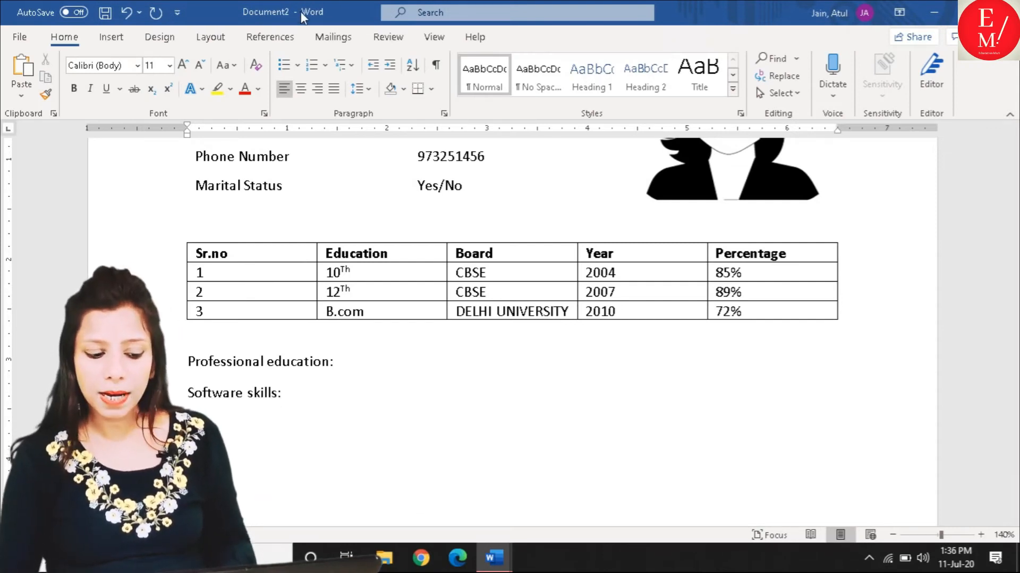
# Bullet Excel, Word, Powerpoint and Tally, with Vlookup, Pivot table and Logical function sub-bullets under Excel.
pyautogui.click(281, 64)
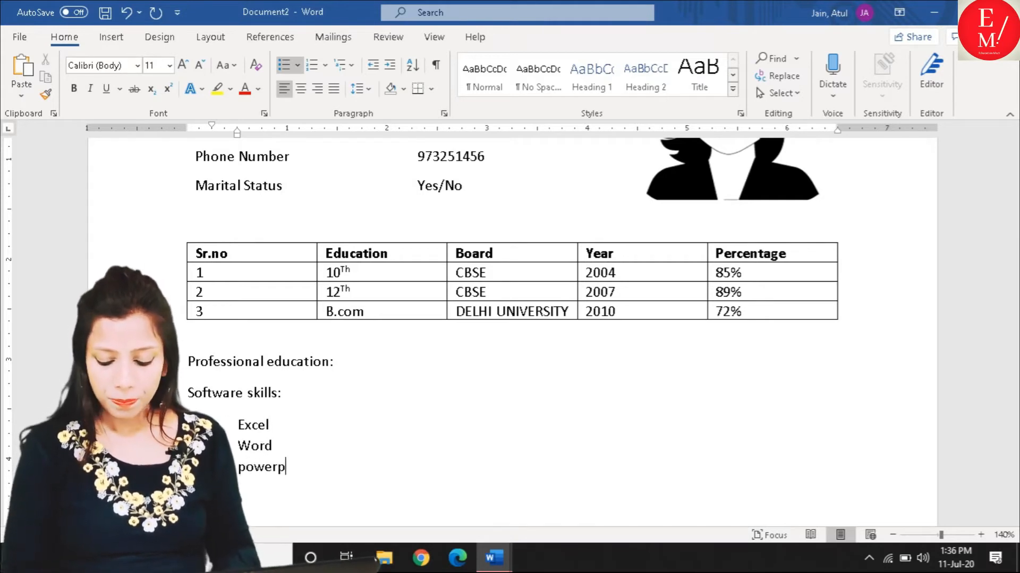
pyautogui.press('Return')
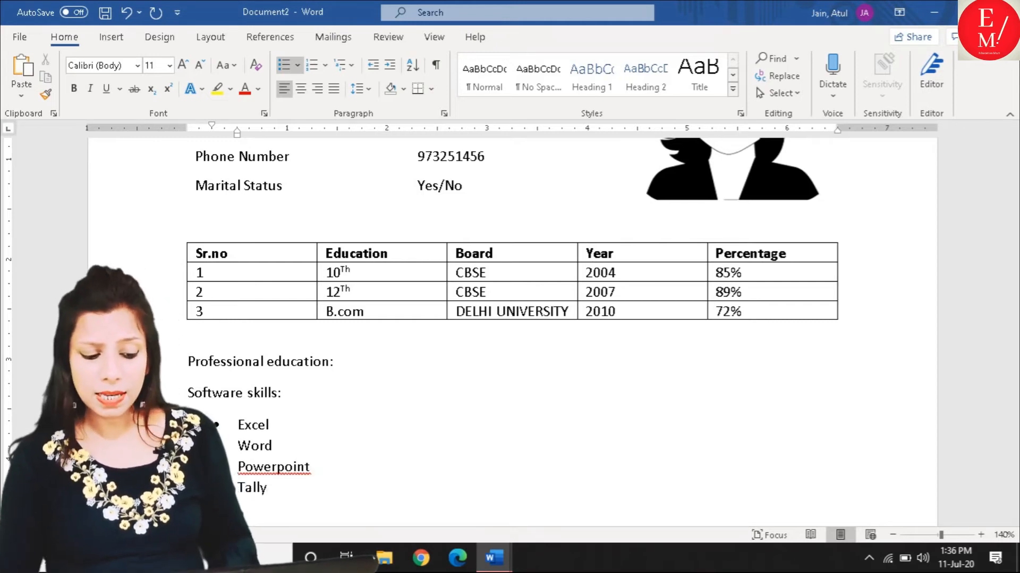
pyautogui.click(287, 431)
pyautogui.press('Return')
pyautogui.press('Tab')
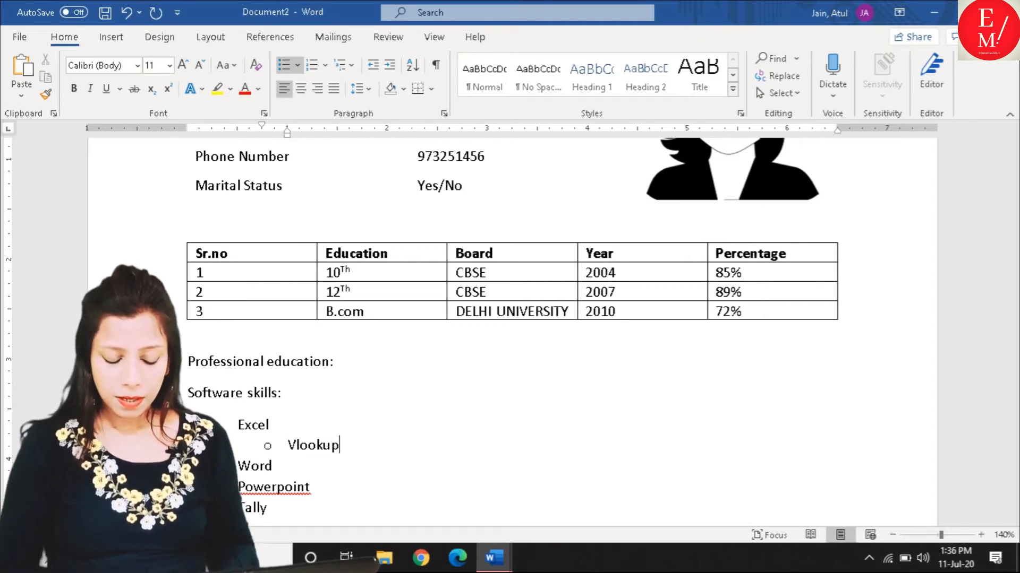
pyautogui.press('Return')
pyautogui.write('i')
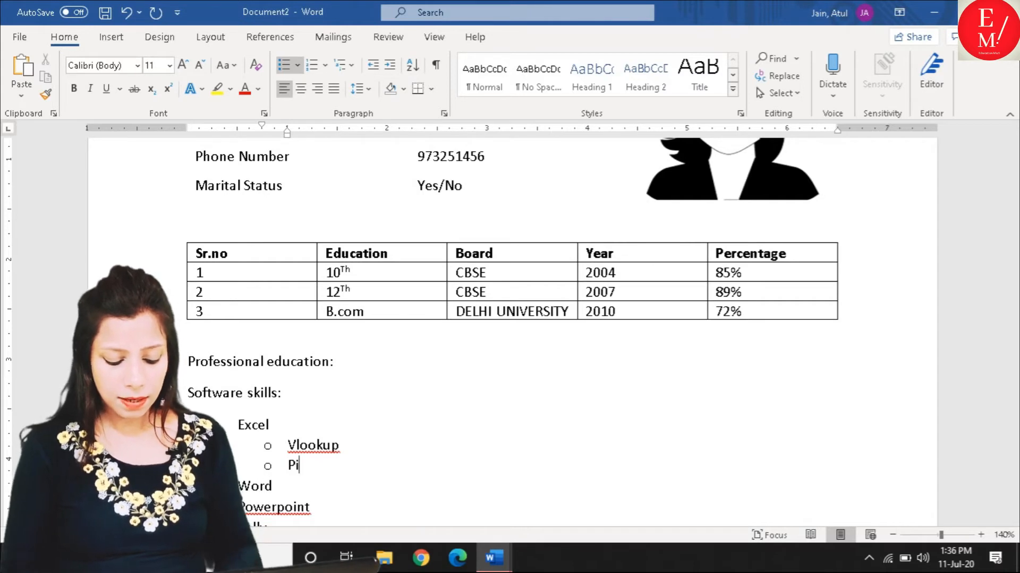
pyautogui.write('vot table')
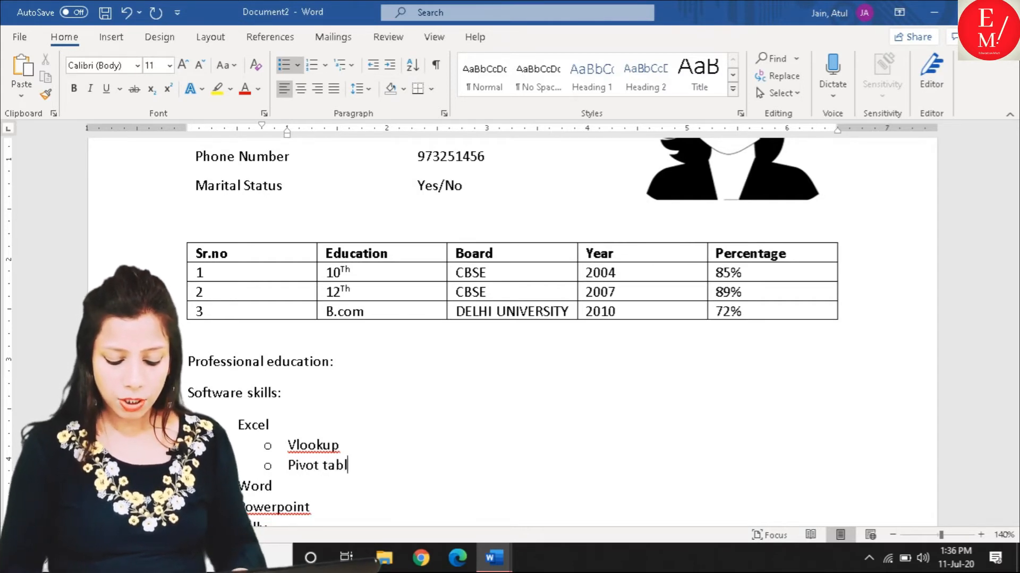
pyautogui.press('Return')
pyautogui.write('Iogic')
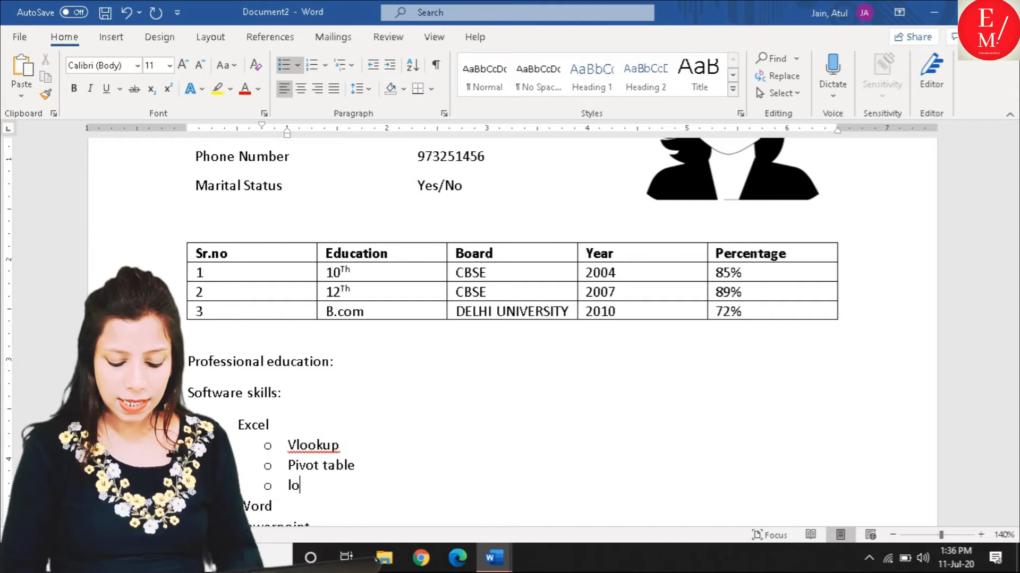
pyautogui.write('al fu')
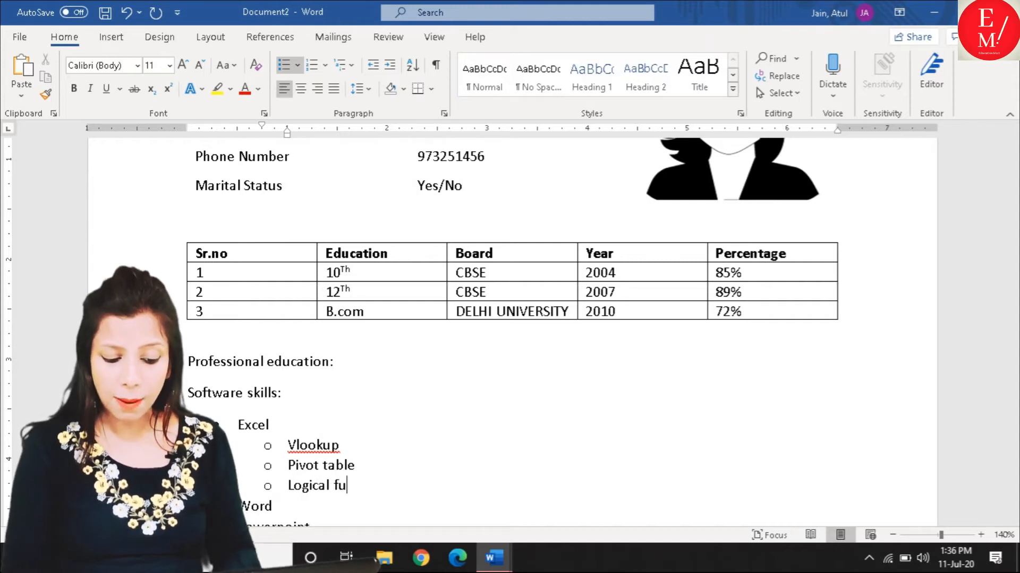
pyautogui.write('nction')
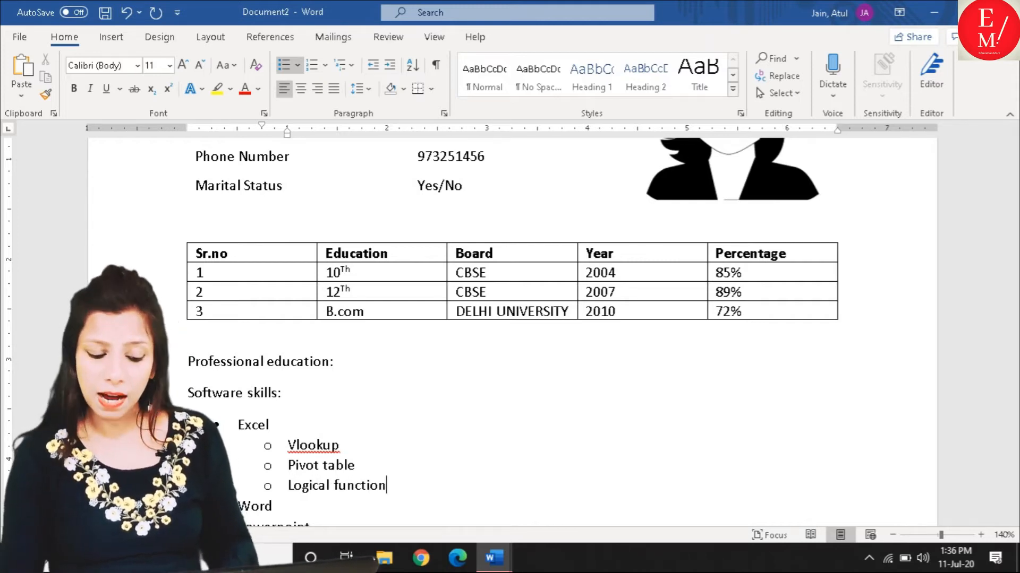
# Add GST and TDS as sub-bullets under Tally.
pyautogui.scroll(-3, 308, 371)
pyautogui.click(295, 400)
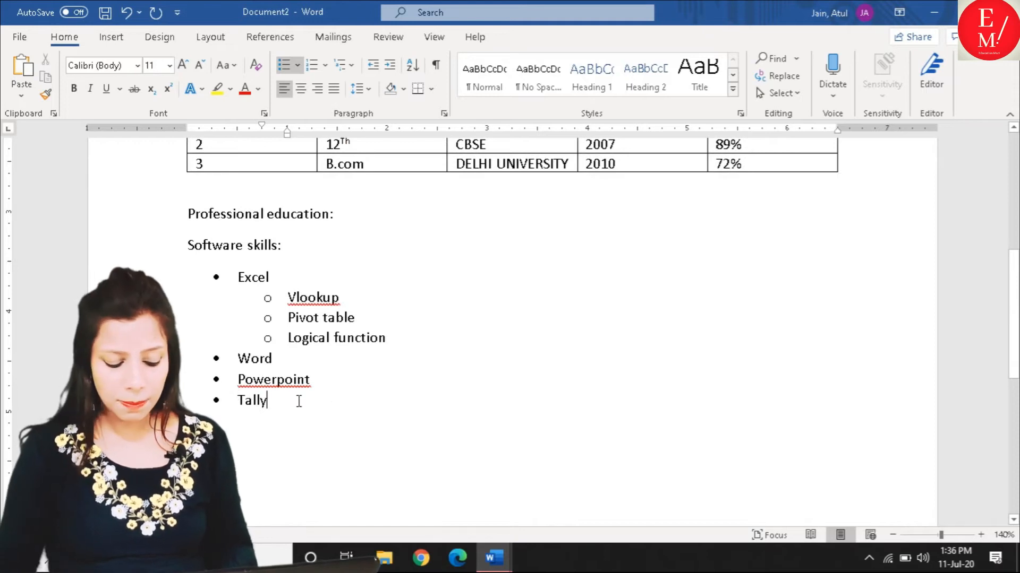
pyautogui.press('Return')
pyautogui.press('Tab')
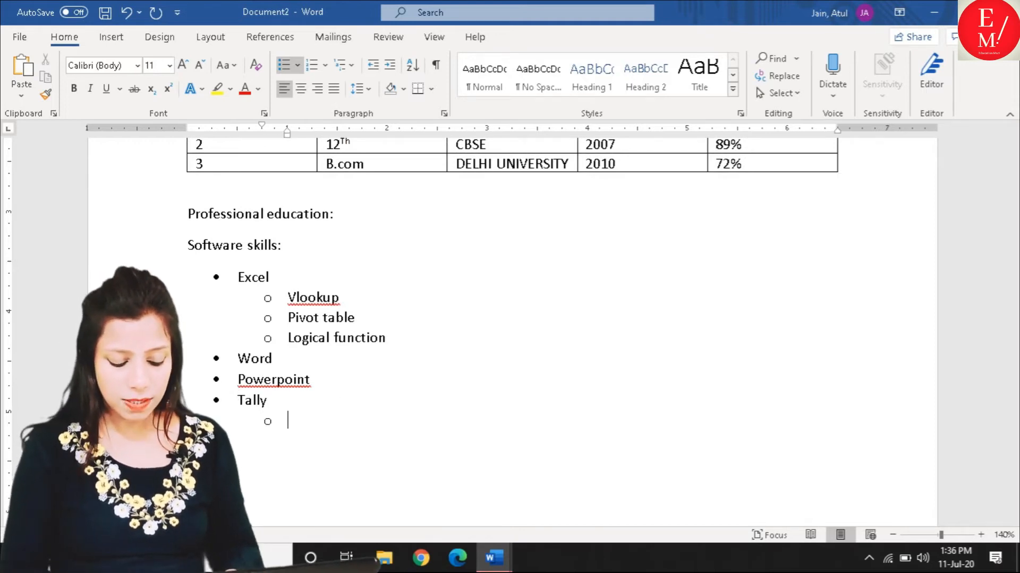
pyautogui.write('gst')
pyautogui.press('BackSpace')
pyautogui.press('BackSpace')
pyautogui.write('GST ')
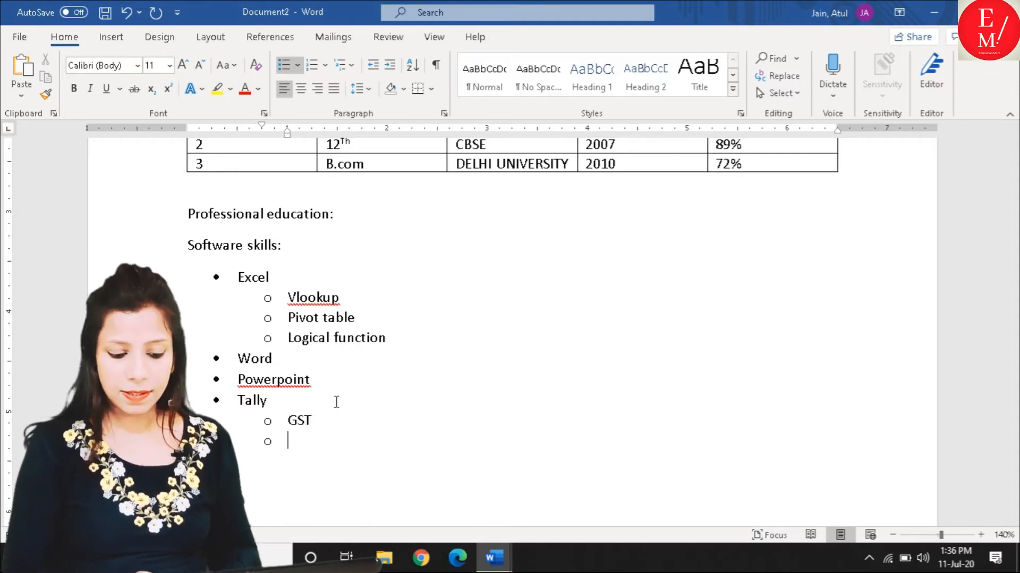
pyautogui.write('TDS')
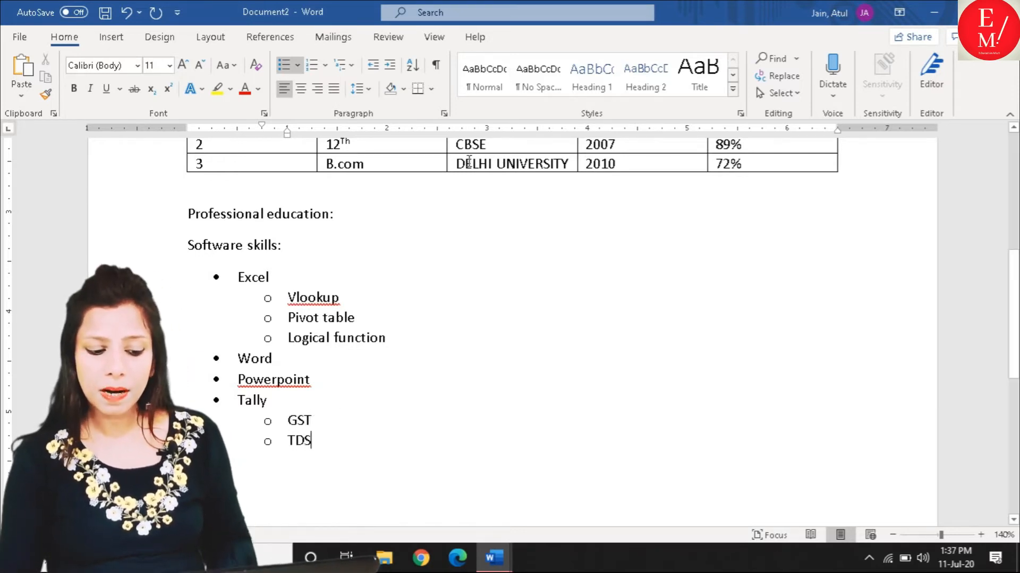
# Replace the misspelled 'Powerpoint' bullet with the 'PowerPoint' spelling suggestion.
pyautogui.rightClick(284, 379)
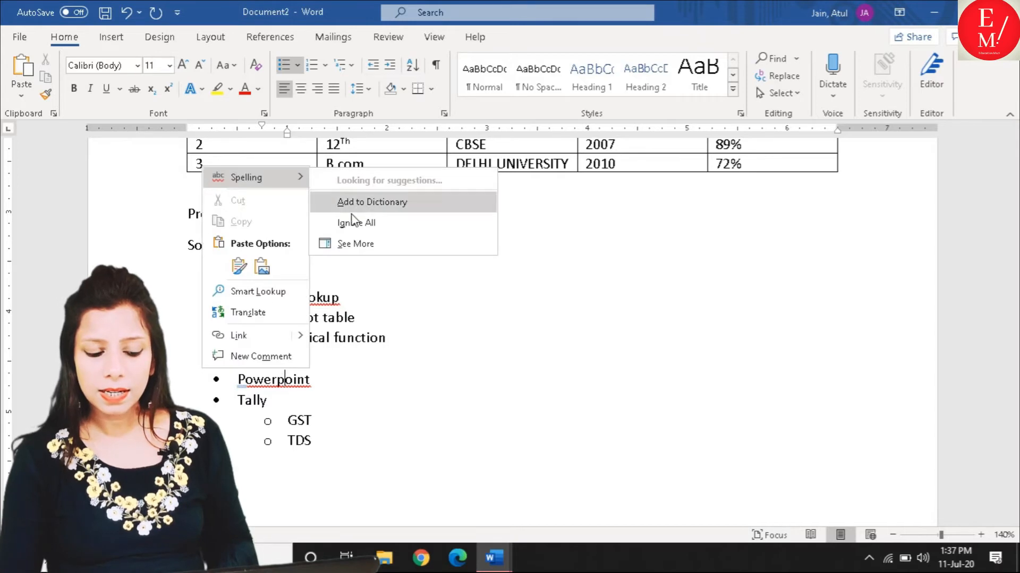
pyautogui.click(411, 196)
pyautogui.scroll(-3, 321, 394)
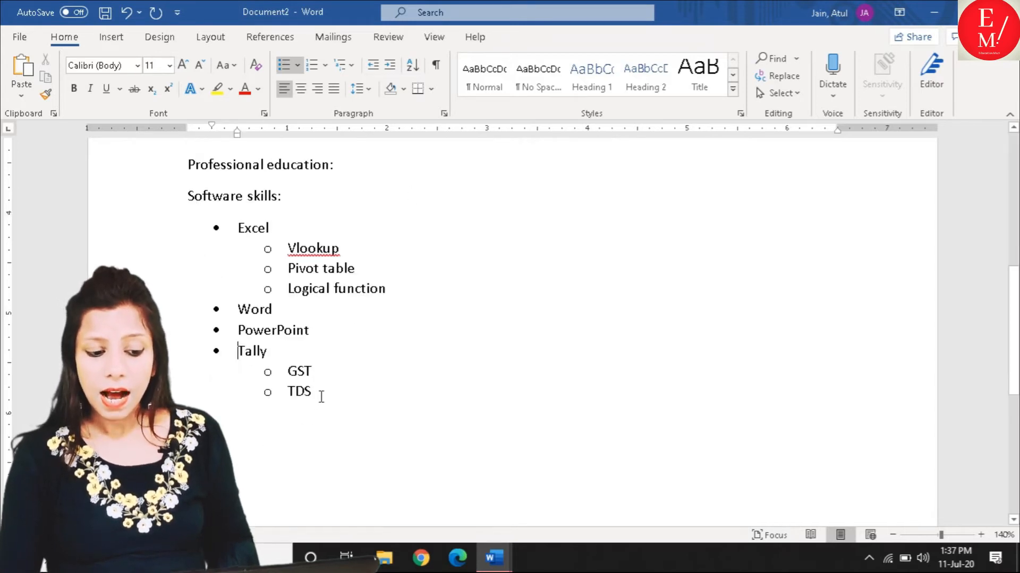
pyautogui.click(357, 304)
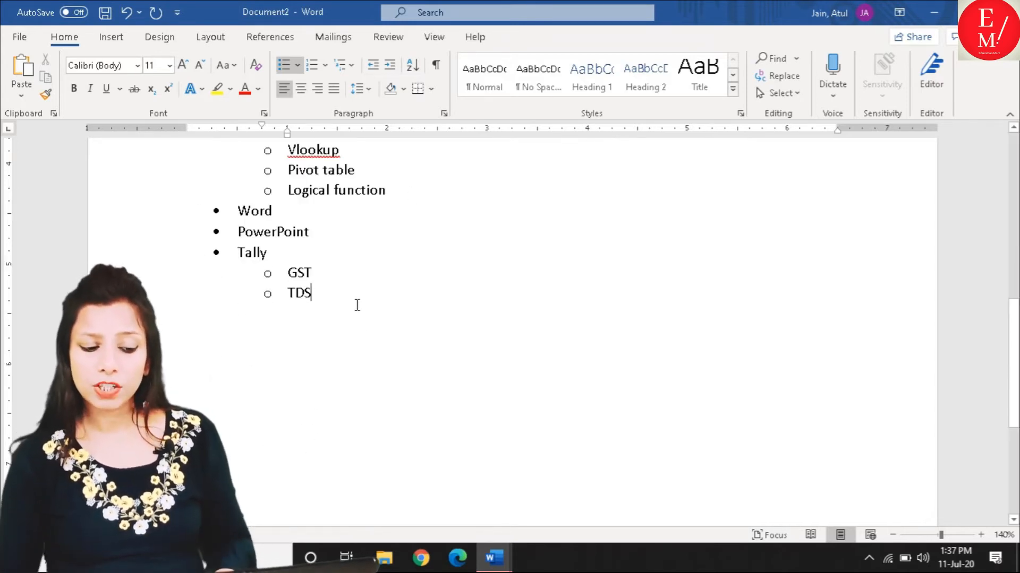
pyautogui.scroll(3, 357, 305)
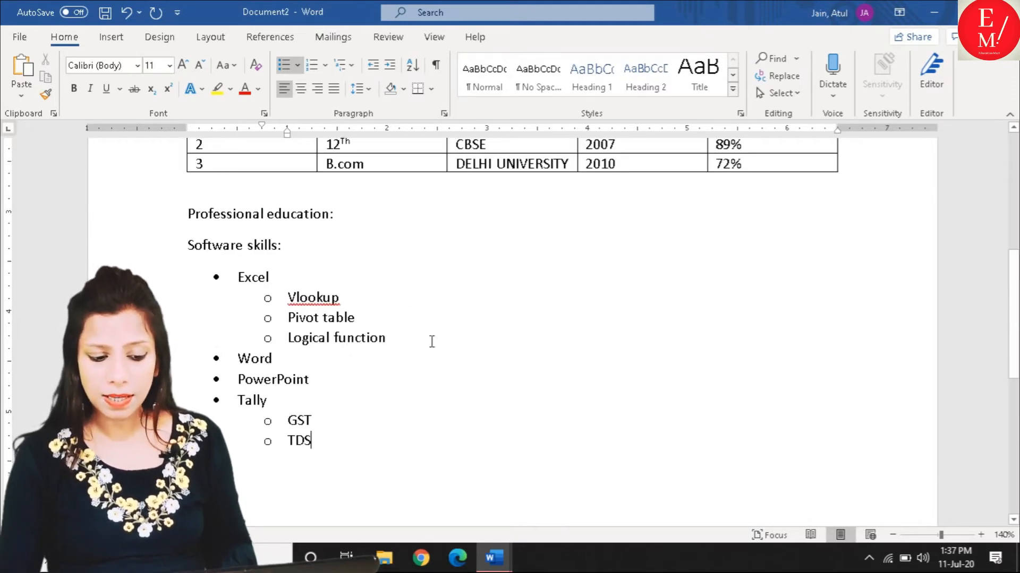
pyautogui.scroll(-1, 430, 343)
pyautogui.scroll(-3, 369, 328)
# End the skills list and start a 'Work experience:' heading on a plain line.
pyautogui.press('Return')
pyautogui.hotkey('shift', 'Tab')
pyautogui.press('Return')
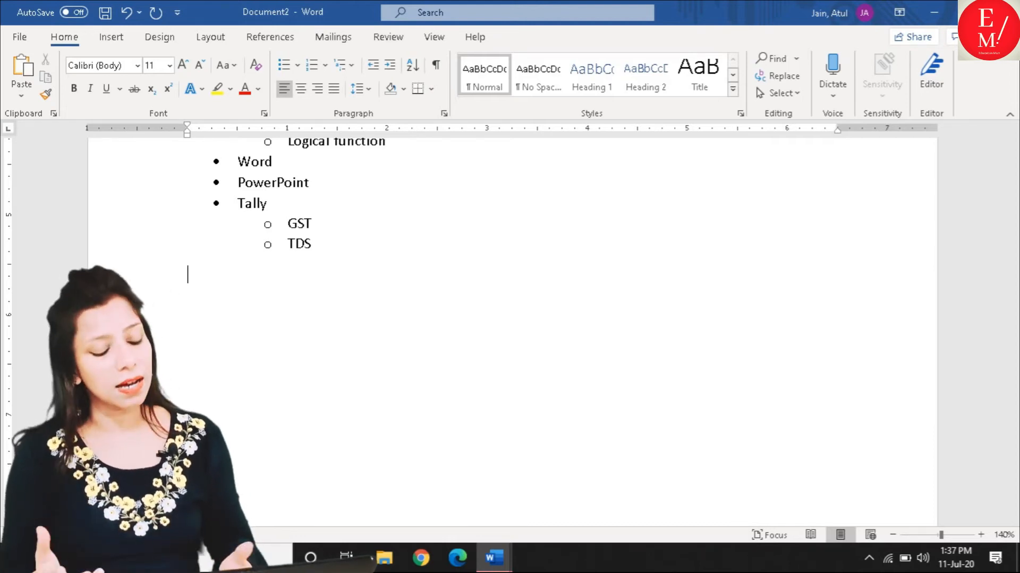
pyautogui.write('Work experience:')
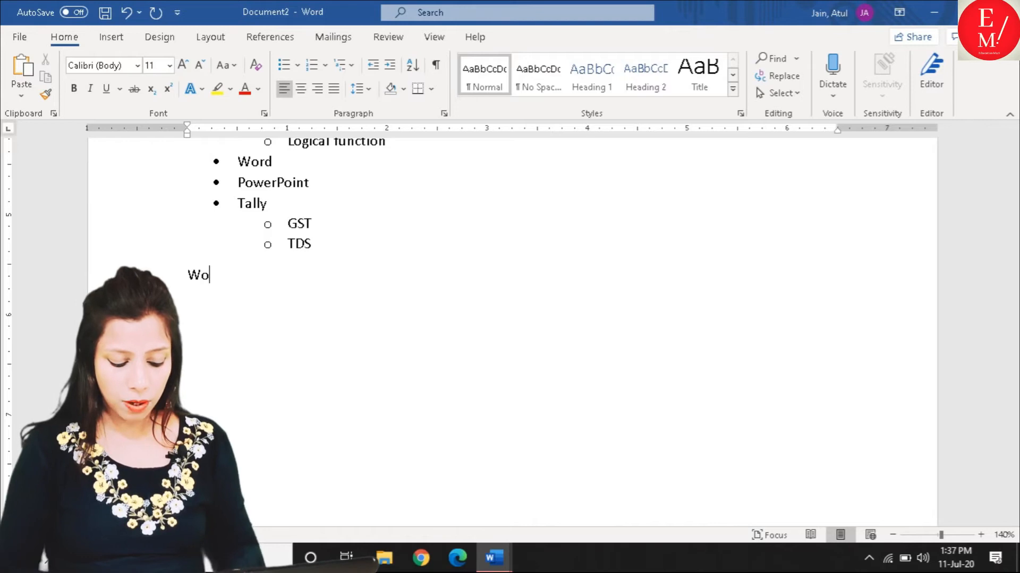
pyautogui.press('Return')
# Add 'Company Designation: Senior Trainer' and 'Duration: Present' lines.
pyautogui.write('Company Designation: P')
pyautogui.press('BackSpace')
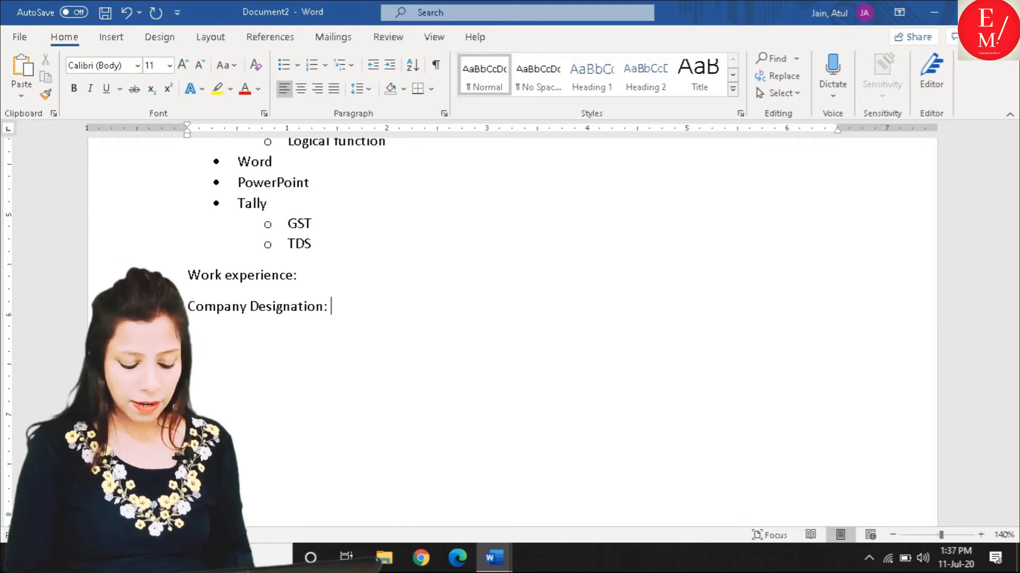
pyautogui.write('Senior Trainer')
pyautogui.press('Return')
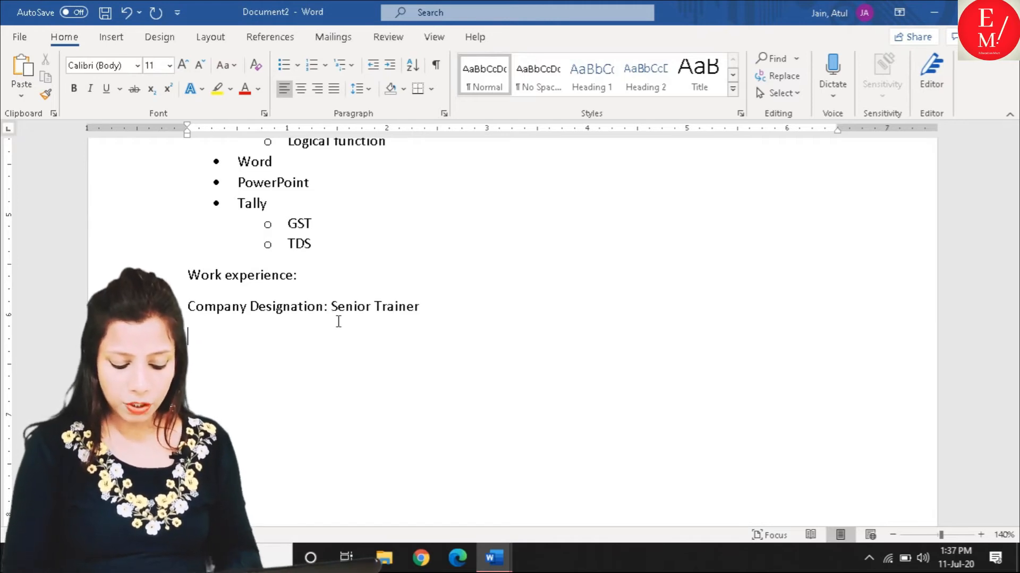
pyautogui.write('Duration')
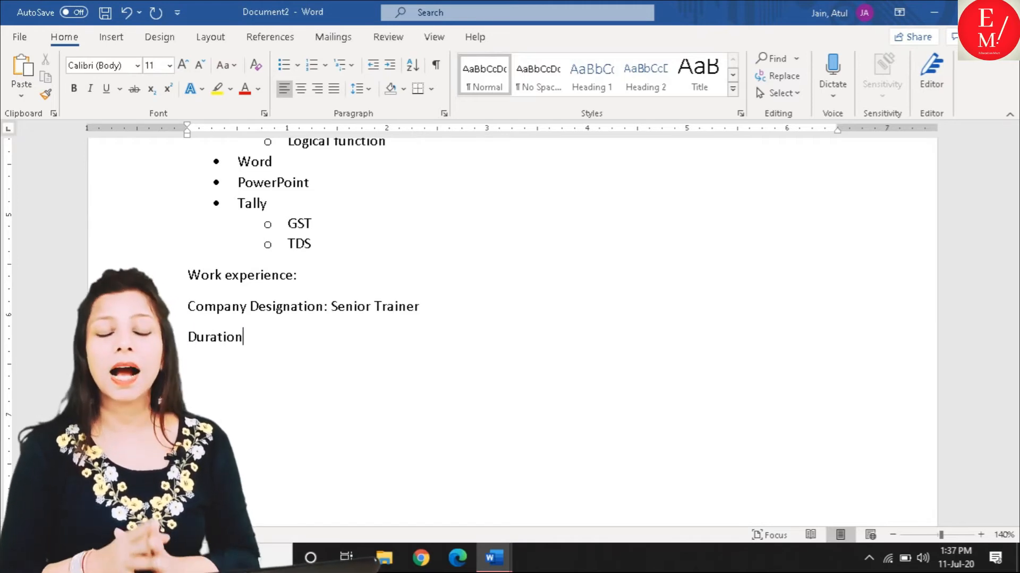
pyautogui.write(': ')
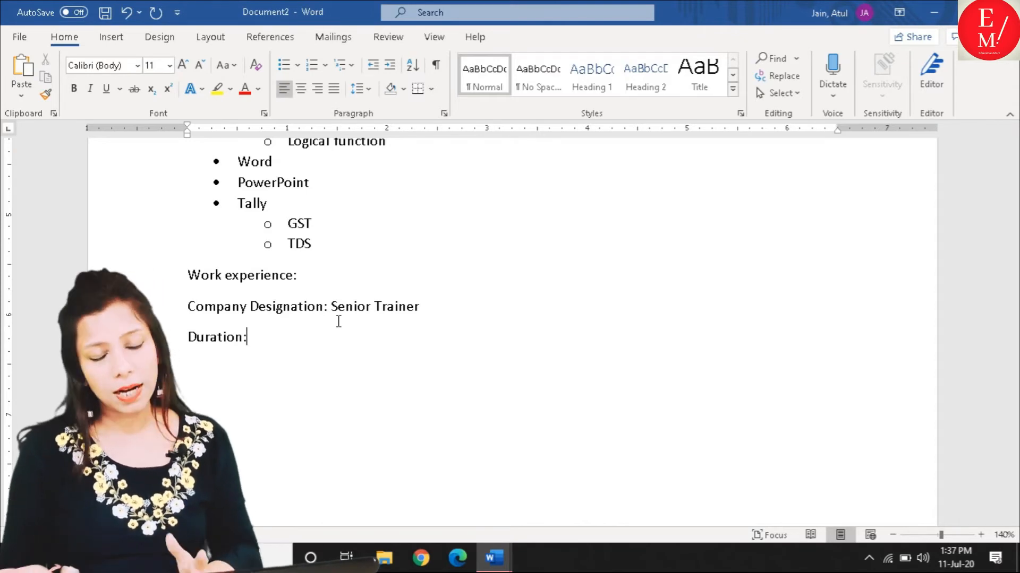
pyautogui.write('P')
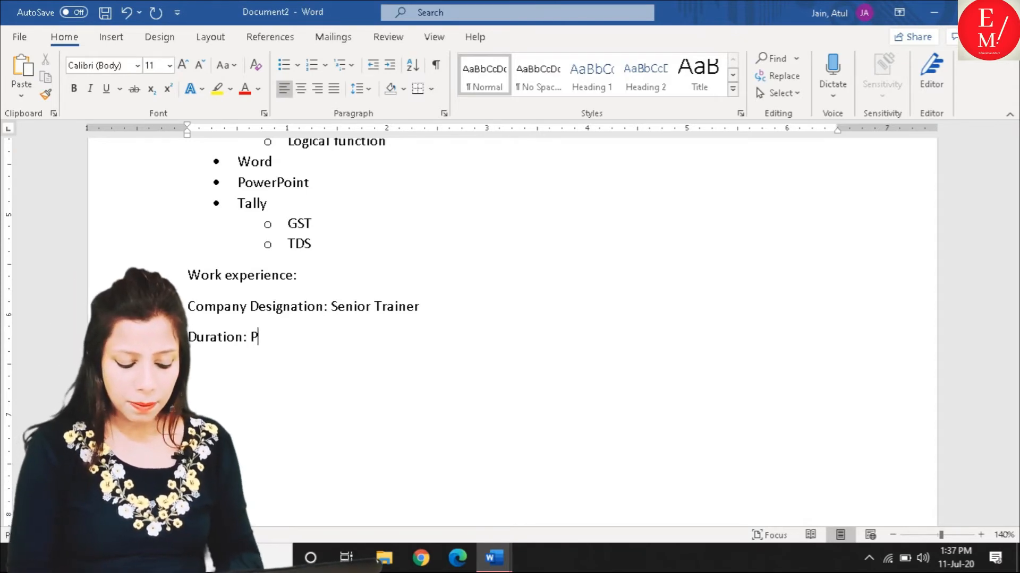
pyautogui.write('rse')
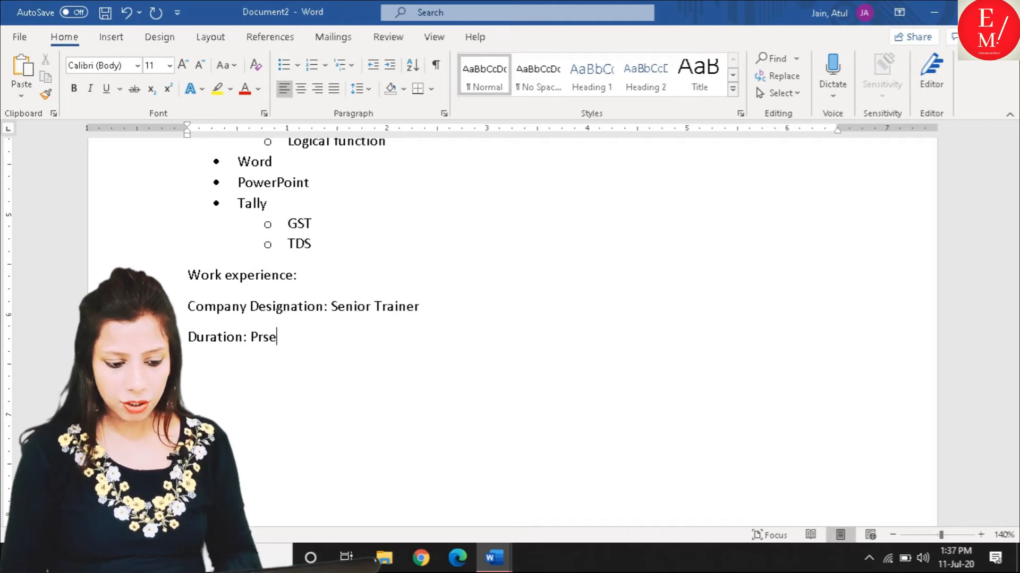
pyautogui.press('BackSpace')
pyautogui.write('esent')
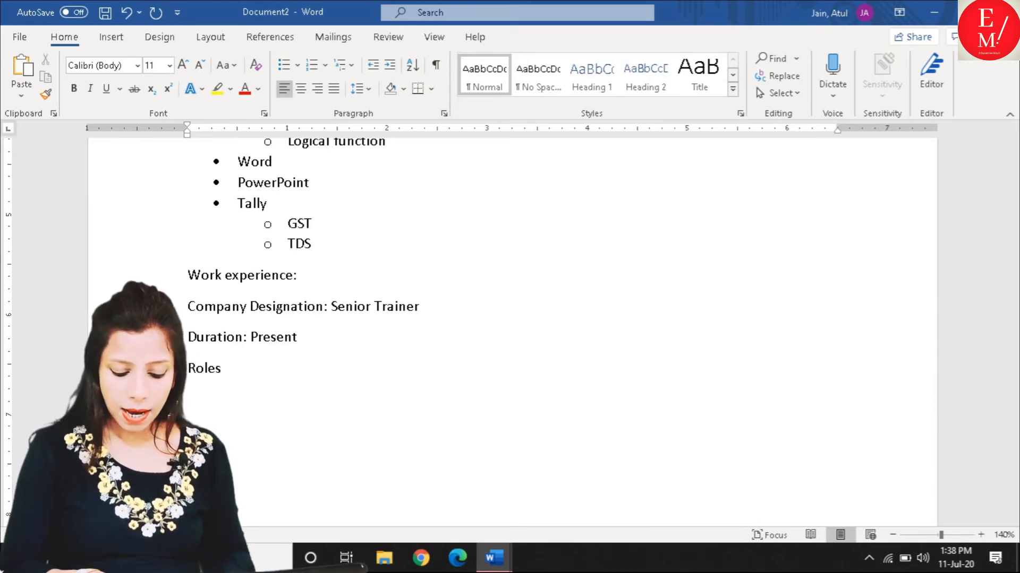
# List 'Handling team of 10 persons' and 'Handling accounts section' as No Spacing bullets, fixing 'Halndling'.
pyautogui.write('responsibilities')
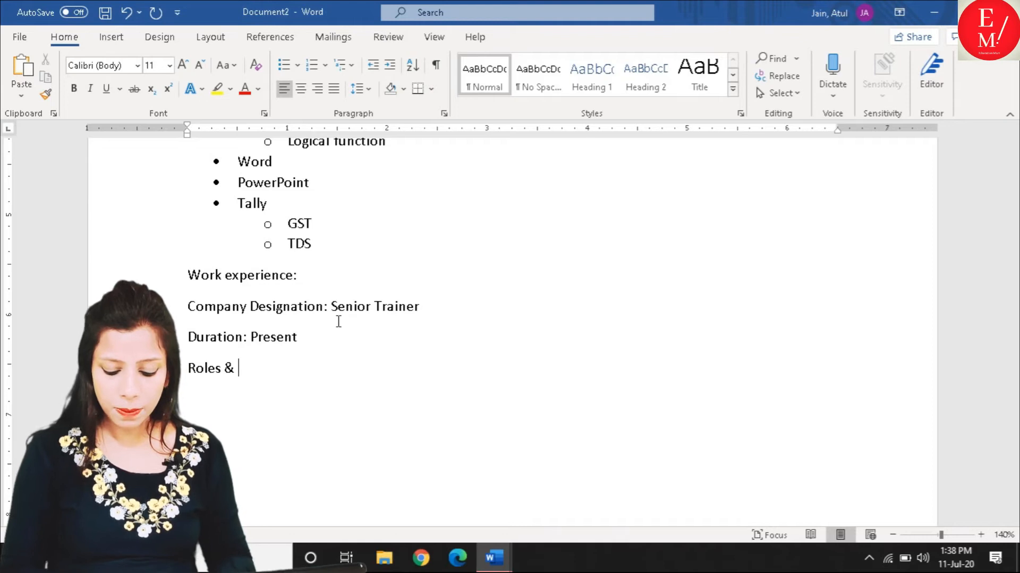
pyautogui.press('Return')
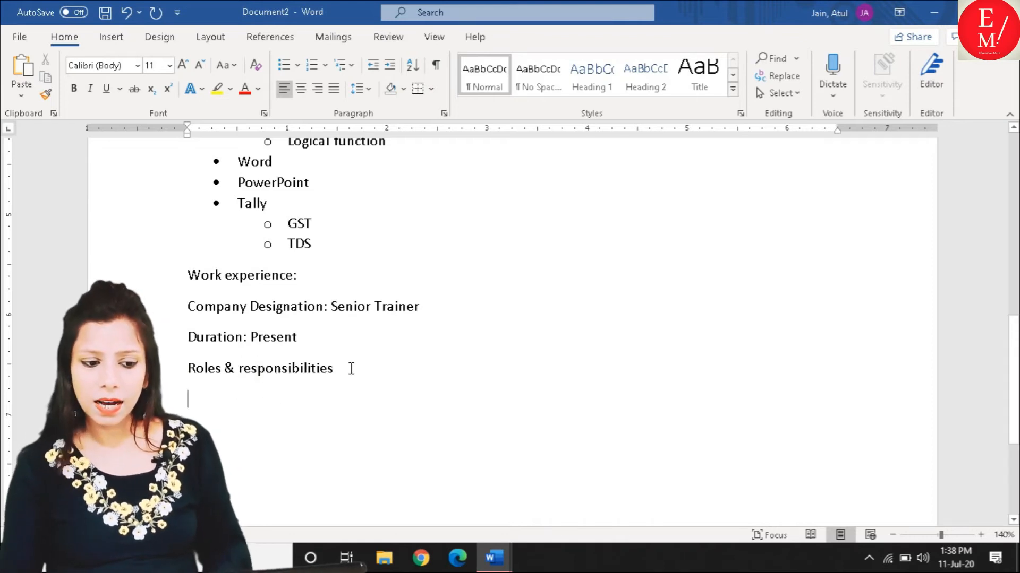
pyautogui.click(287, 64)
pyautogui.click(555, 95)
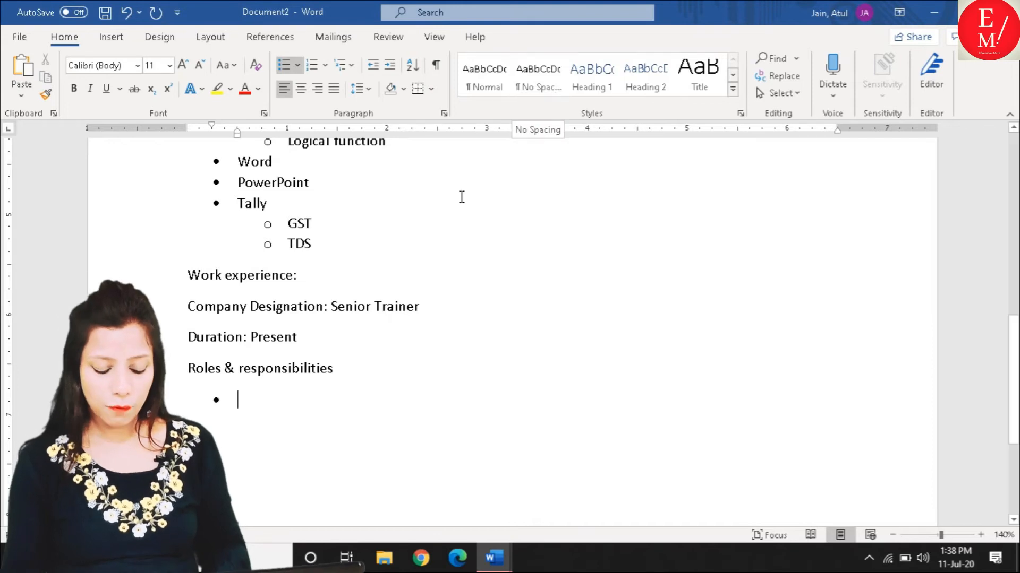
pyautogui.scroll(-3, 448, 327)
pyautogui.write('Handling')
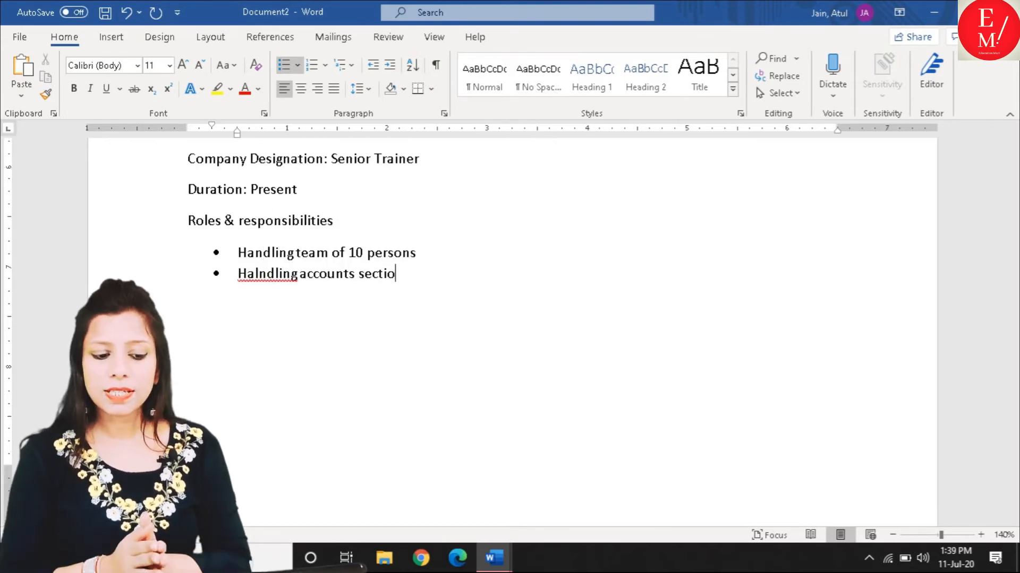
pyautogui.write('ng team of 10 persons')
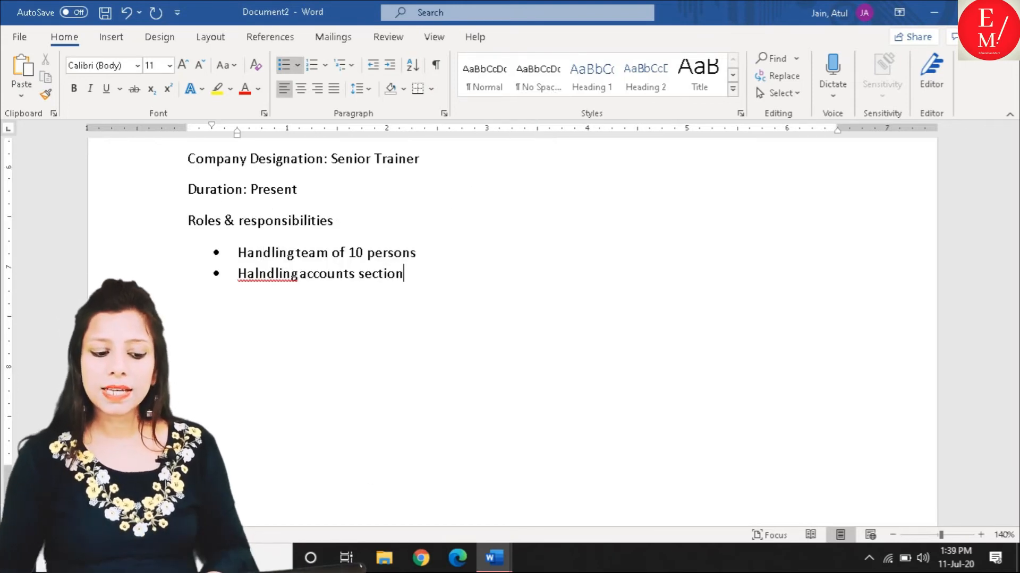
pyautogui.rightClick(284, 282)
pyautogui.click(330, 295)
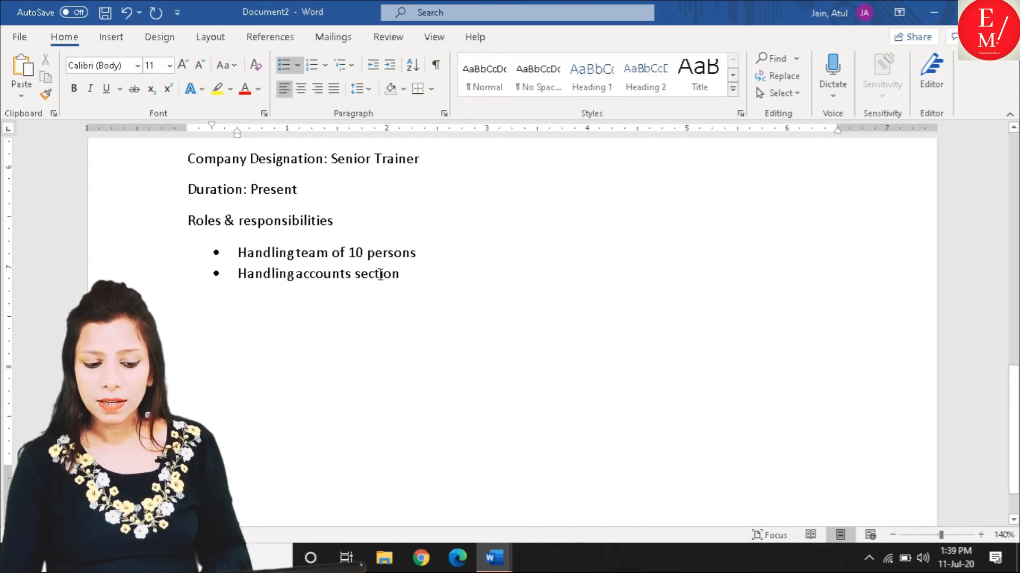
pyautogui.click(442, 266)
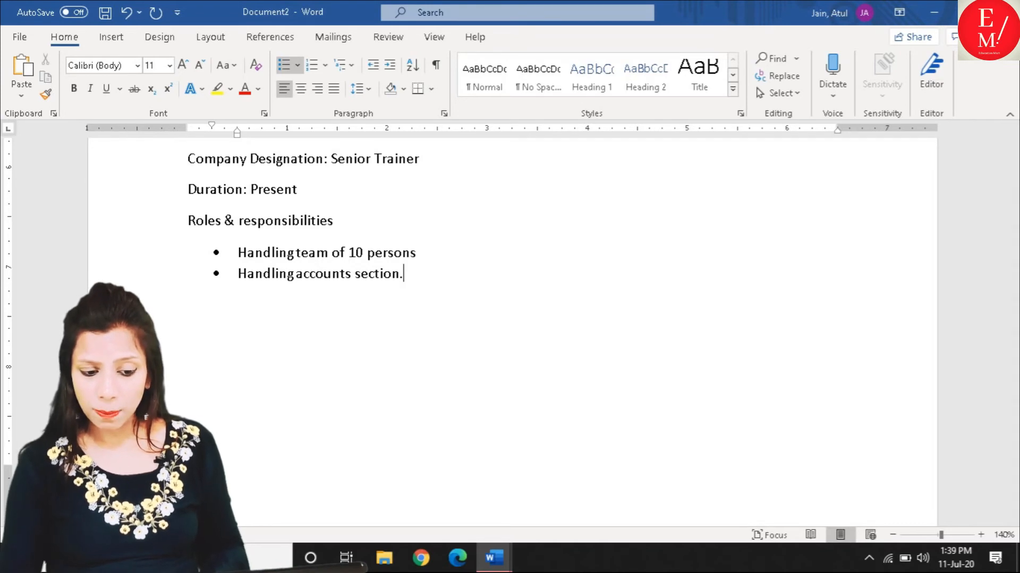
pyautogui.click(446, 245)
# End the responsibility with a period and compare Document2 with the finished RESUME.
pyautogui.write('.')
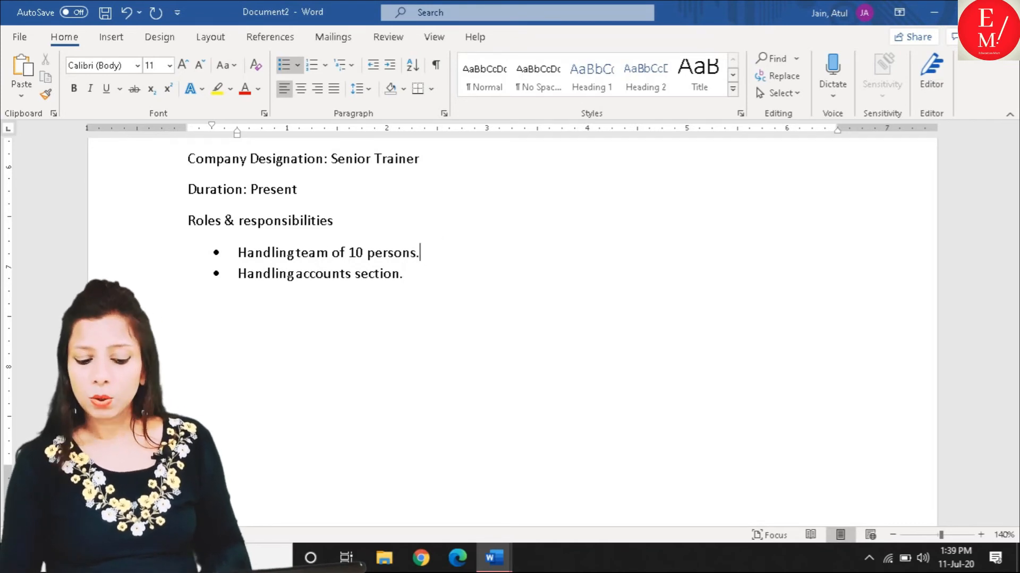
pyautogui.moveTo(494, 558)
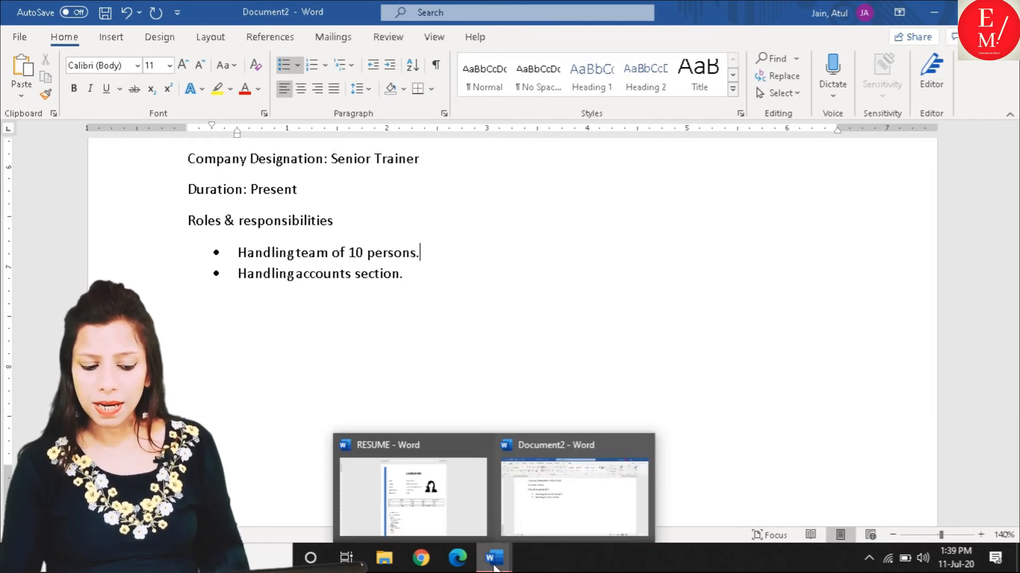
pyautogui.click(480, 510)
pyautogui.scroll(-15, 451, 414)
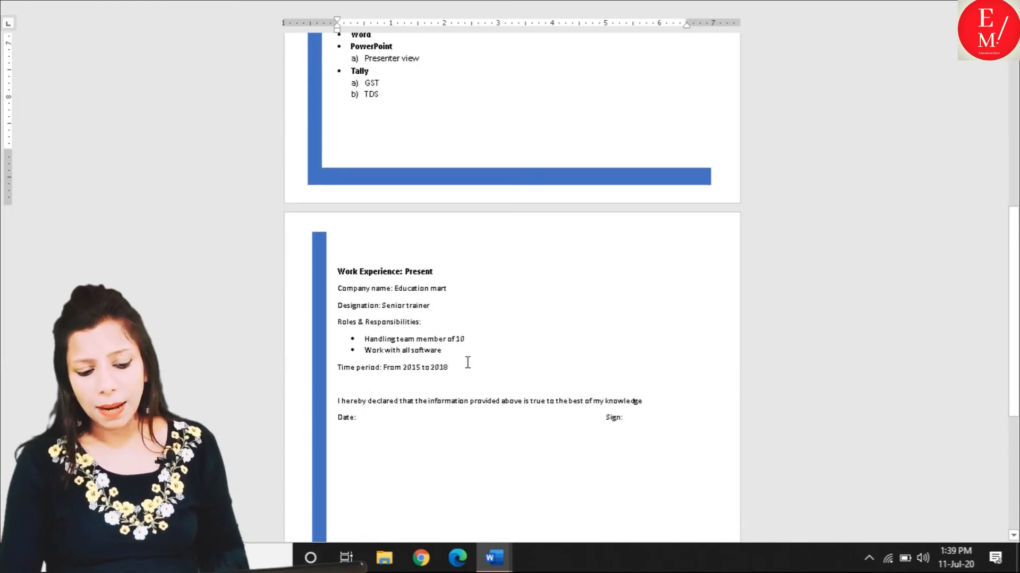
pyautogui.moveTo(494, 552)
pyautogui.click(541, 510)
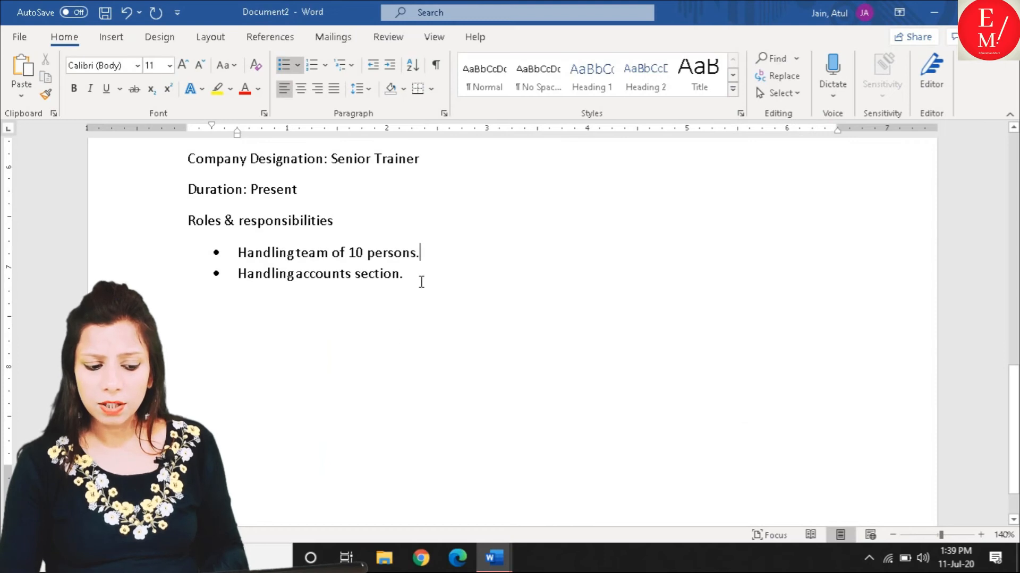
pyautogui.scroll(3, 329, 361)
pyautogui.moveTo(372, 375); pyautogui.dragTo(195, 386)
pyautogui.click(281, 504)
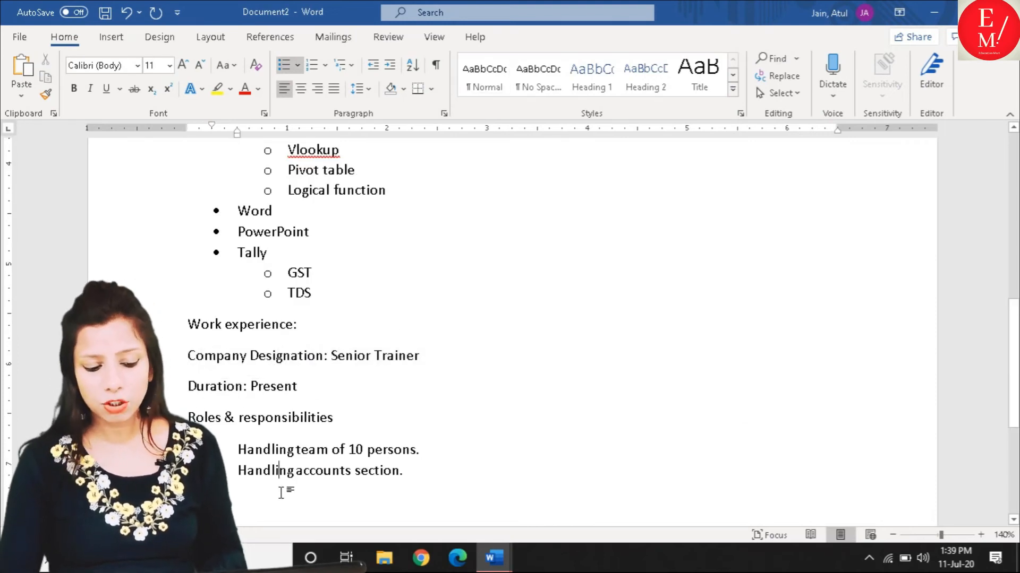
# Select and copy the declaration sentence in the finished RESUME.
pyautogui.scroll(-3, 284, 489)
pyautogui.moveTo(493, 558)
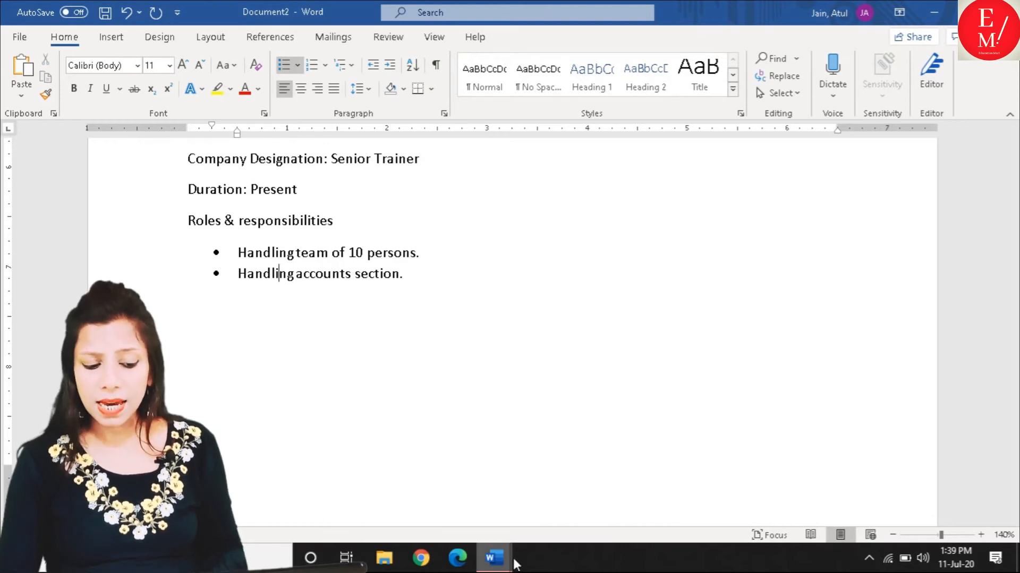
pyautogui.click(435, 496)
pyautogui.moveTo(392, 441); pyautogui.dragTo(345, 428)
pyautogui.click(682, 425)
pyautogui.moveTo(679, 400); pyautogui.dragTo(375, 401)
pyautogui.click(469, 401)
pyautogui.moveTo(649, 400); pyautogui.dragTo(334, 402)
pyautogui.hotkey('ctrl', 'c')
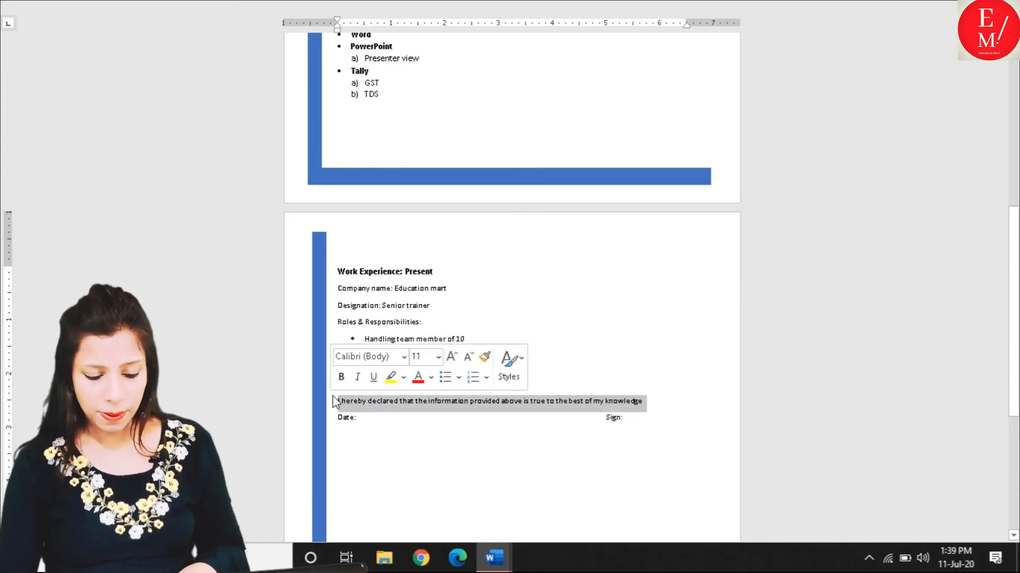
# Back in Document2, start a new line after 'Handling accounts section.'.
pyautogui.click(500, 561)
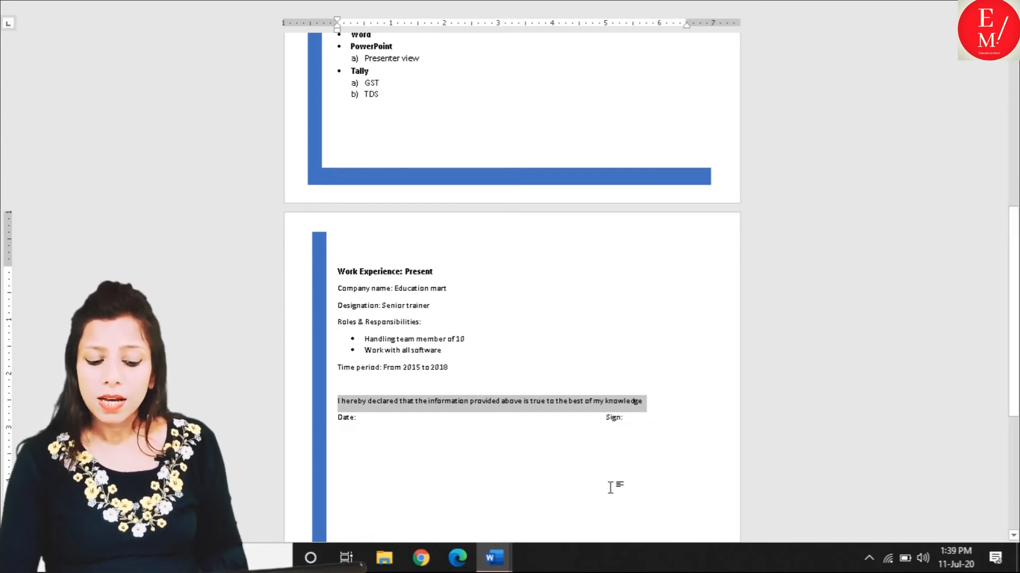
pyautogui.click(494, 557)
pyautogui.click(533, 482)
pyautogui.click(278, 342)
pyautogui.click(193, 332)
pyautogui.click(443, 271)
pyautogui.press('Return')
pyautogui.press('Return')
# Paste the declaration sentence as an unbulleted paragraph aligned to the left margin.
pyautogui.hotkey('ctrl', 'v')
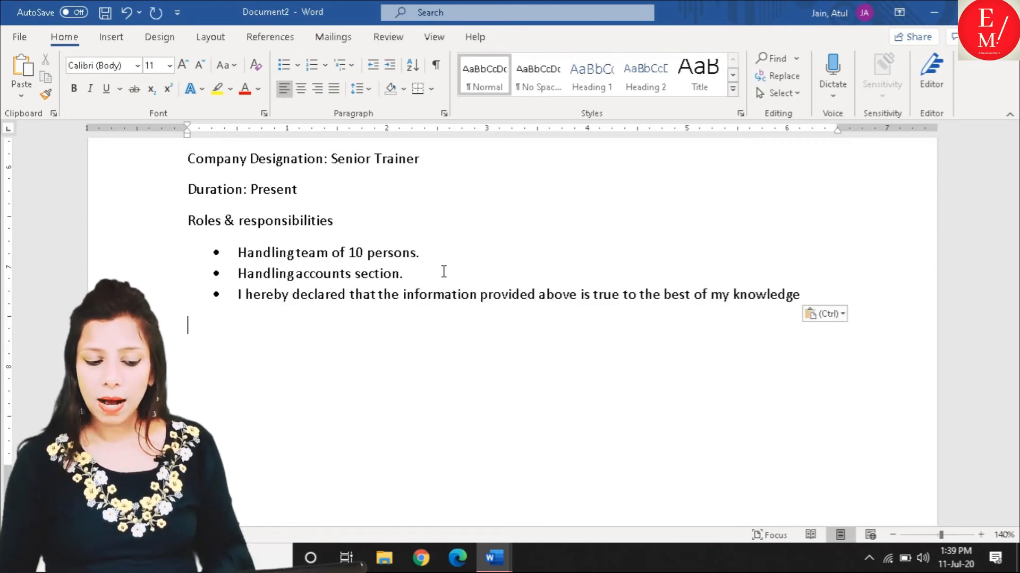
pyautogui.click(237, 296)
pyautogui.press('BackSpace')
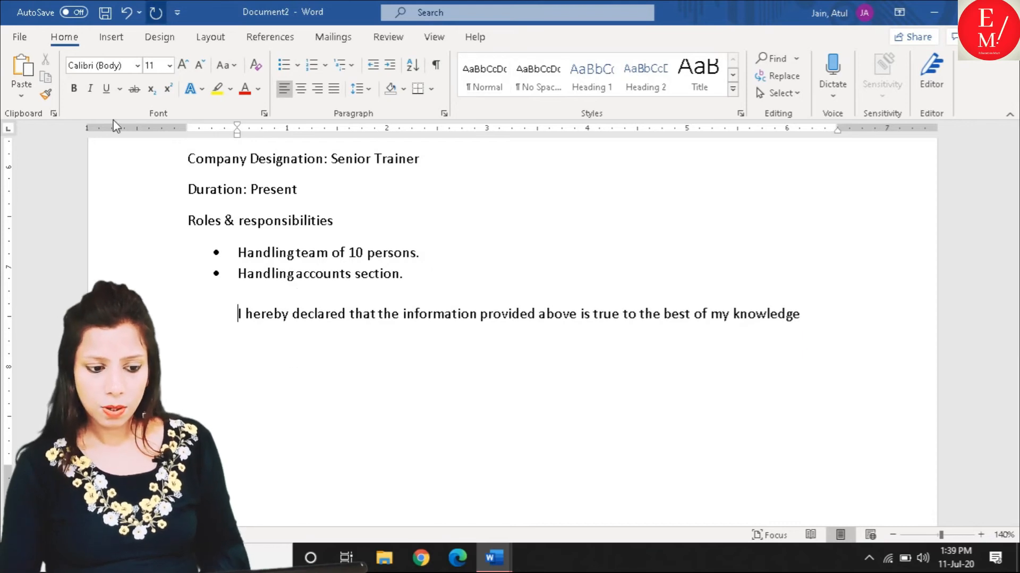
pyautogui.moveTo(237, 129); pyautogui.dragTo(182, 142)
# Add a line below the declaration with 'Date:' and a tabbed-right 'Signature:' label.
pyautogui.click(756, 328)
pyautogui.click(757, 306)
pyautogui.press('Return')
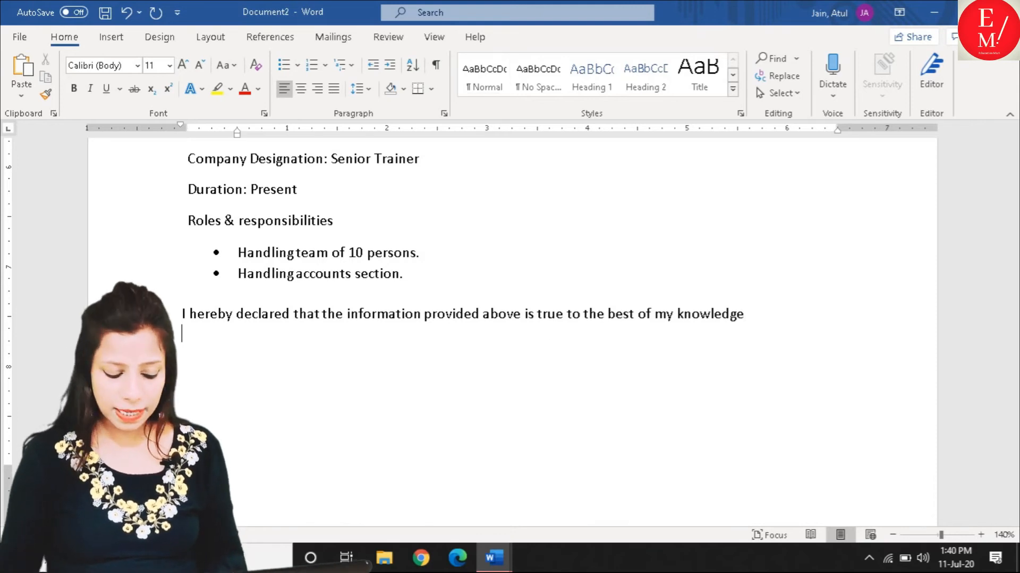
pyautogui.write('Date')
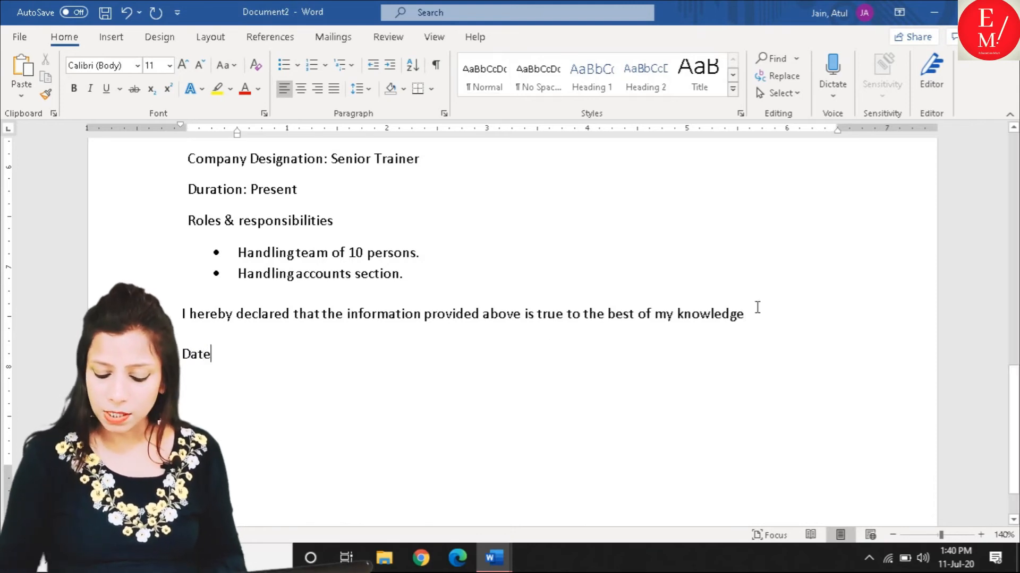
pyautogui.write(':')
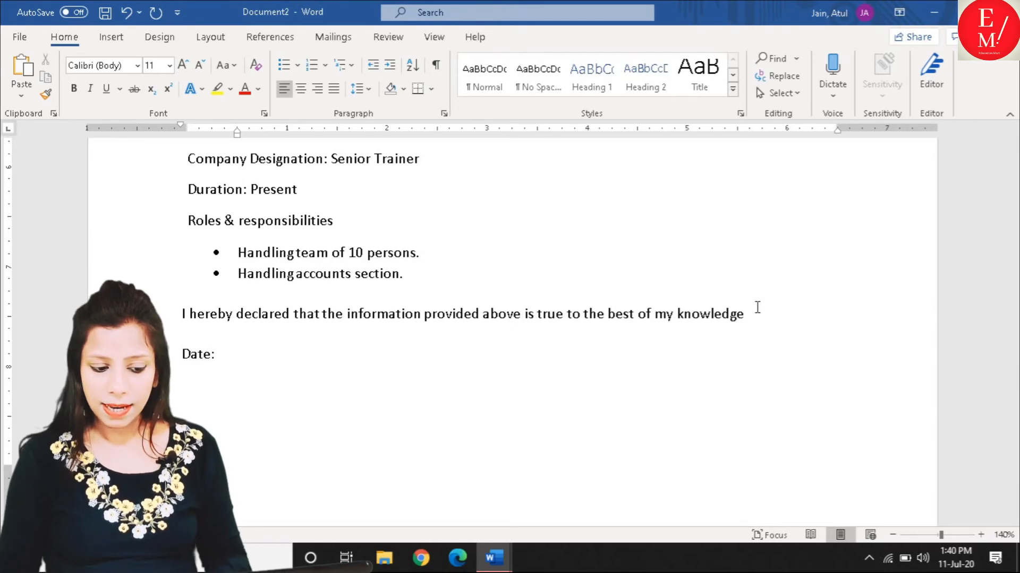
pyautogui.press('Tab')
pyautogui.press('Tab')
pyautogui.press('Tab')
pyautogui.press('Tab')
pyautogui.press('Tab')
pyautogui.press('Tab')
pyautogui.press('Tab')
pyautogui.write('Signatu')
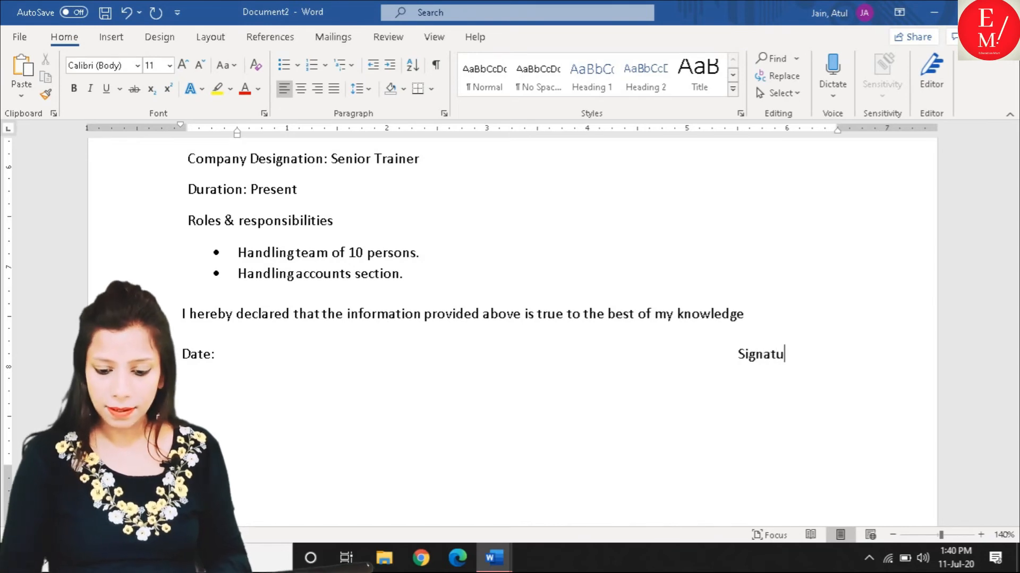
pyautogui.write('re:')
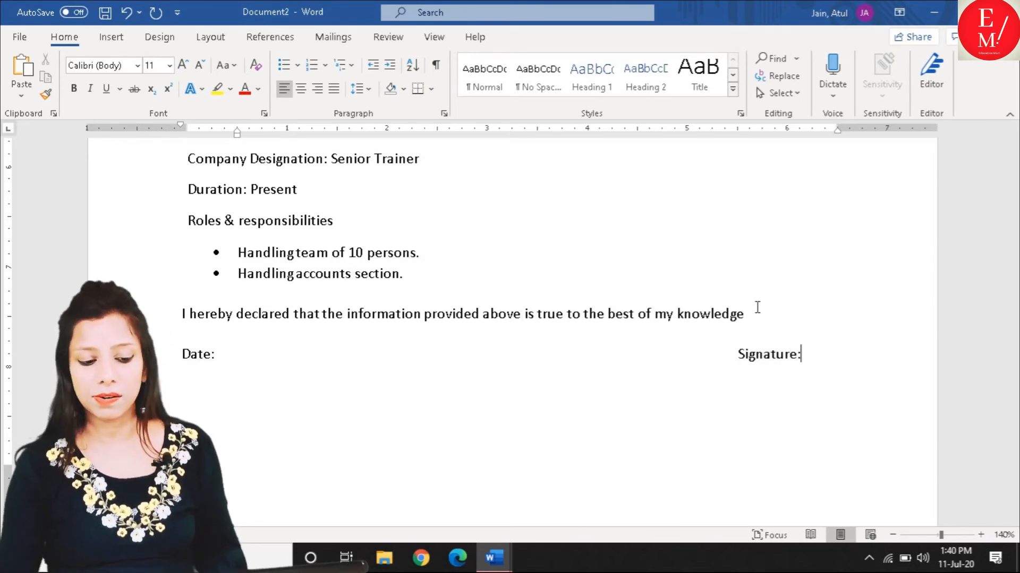
pyautogui.scroll(3, 797, 345)
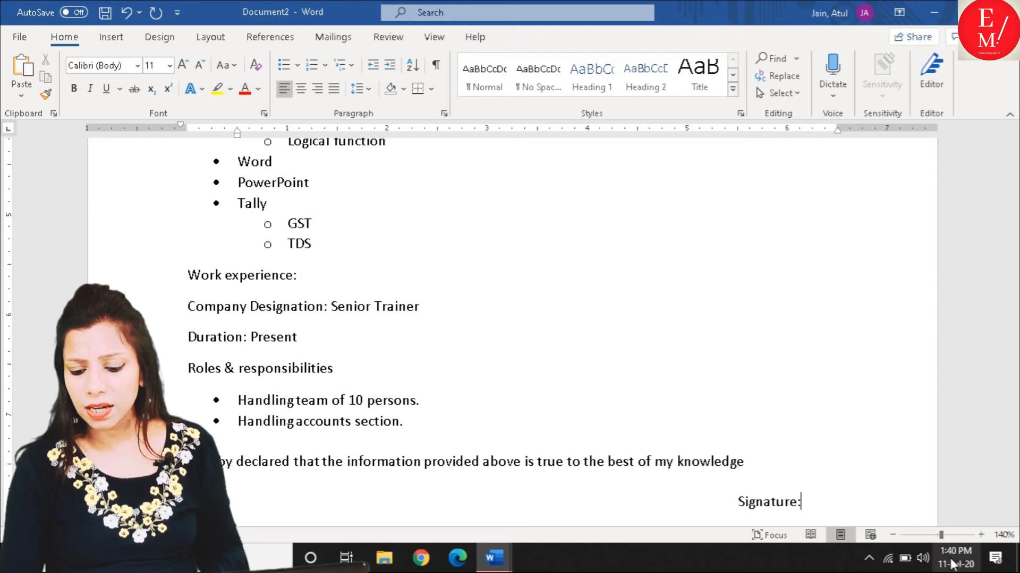
# Zoom out and correct 'Vlookup' under Excel to the 'VLOOKUP' spelling suggestion.
pyautogui.click(929, 536)
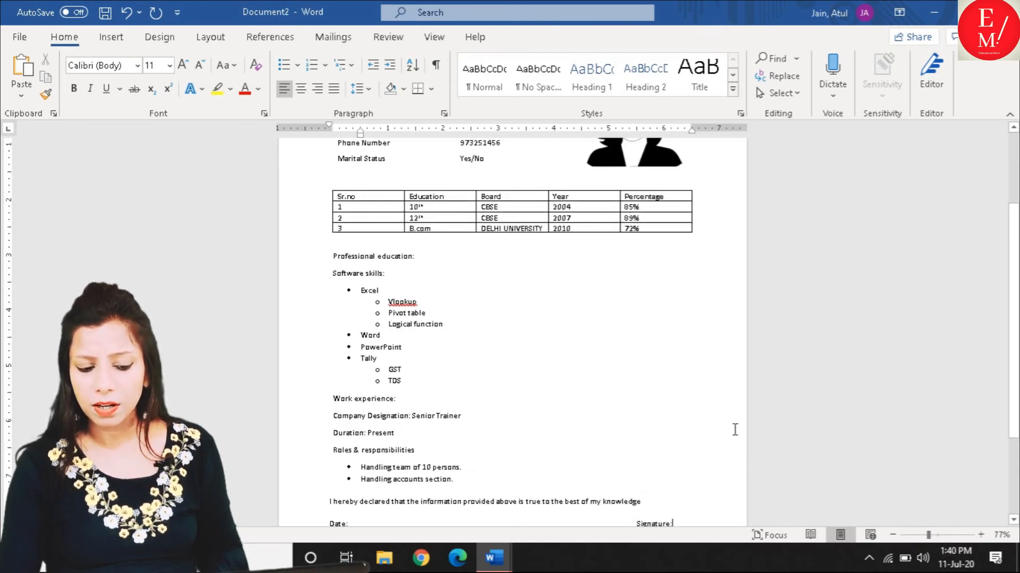
pyautogui.scroll(-5, 582, 401)
pyautogui.scroll(5, 583, 401)
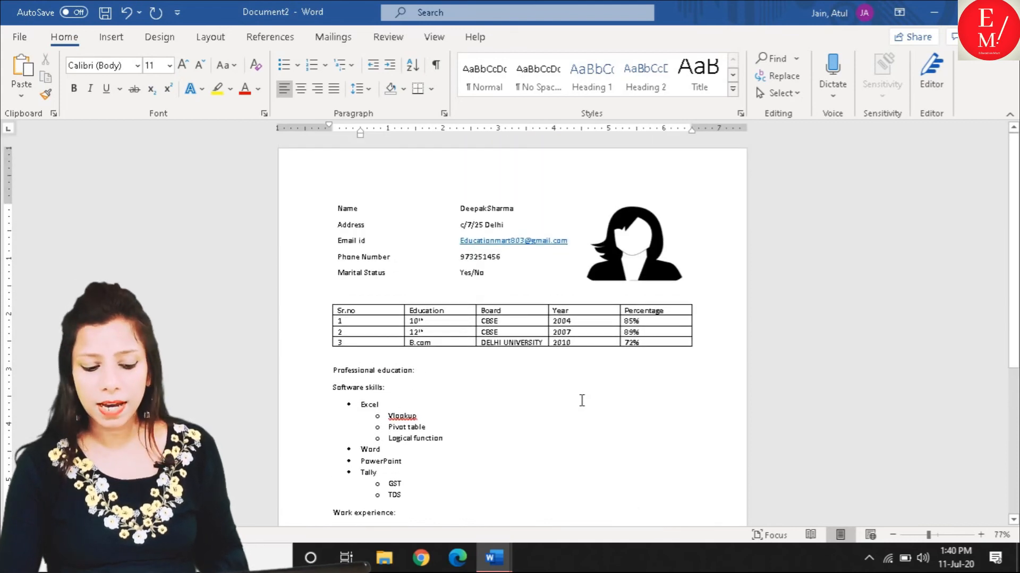
pyautogui.rightClick(408, 415)
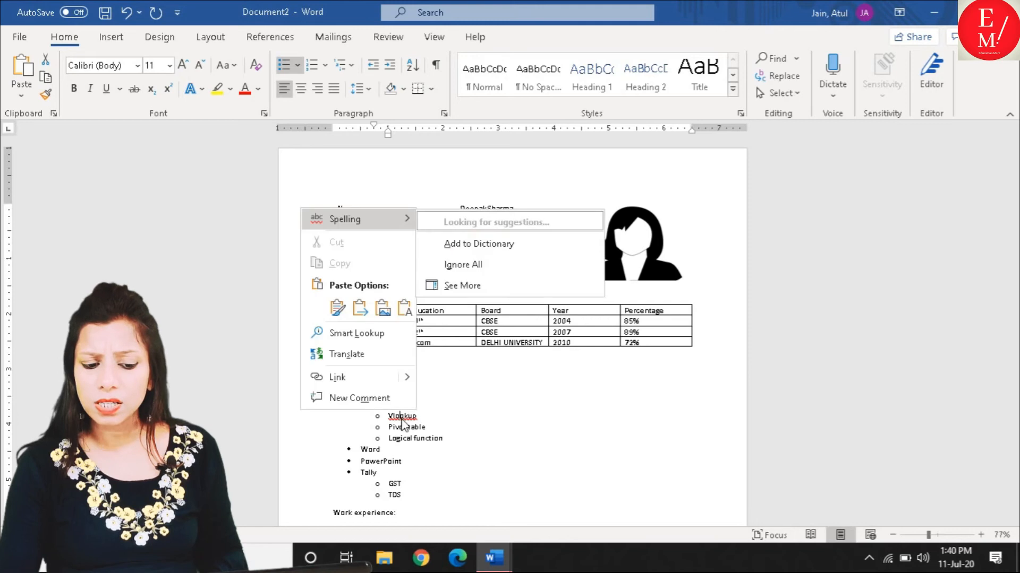
pyautogui.click(464, 226)
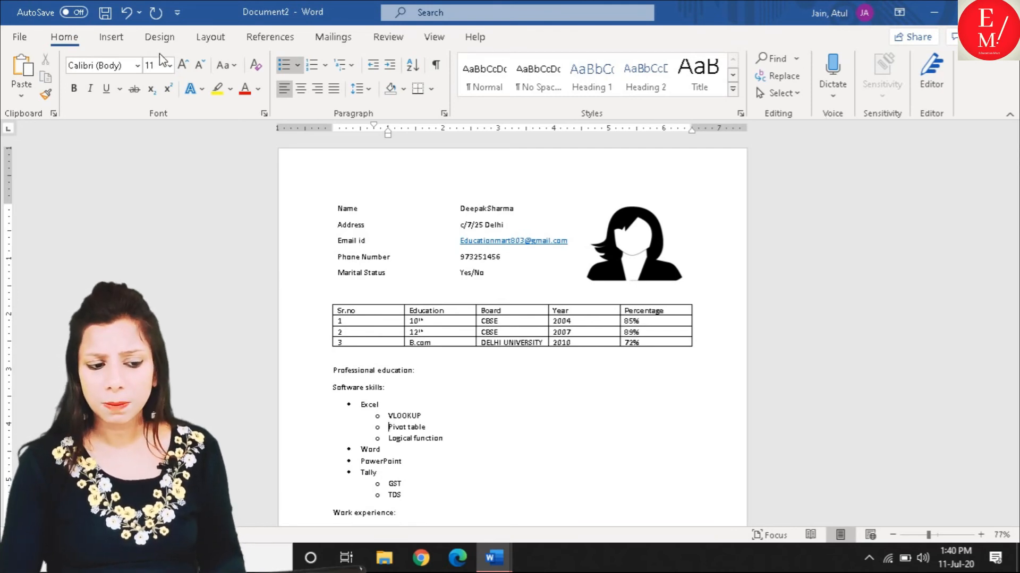
pyautogui.click(111, 37)
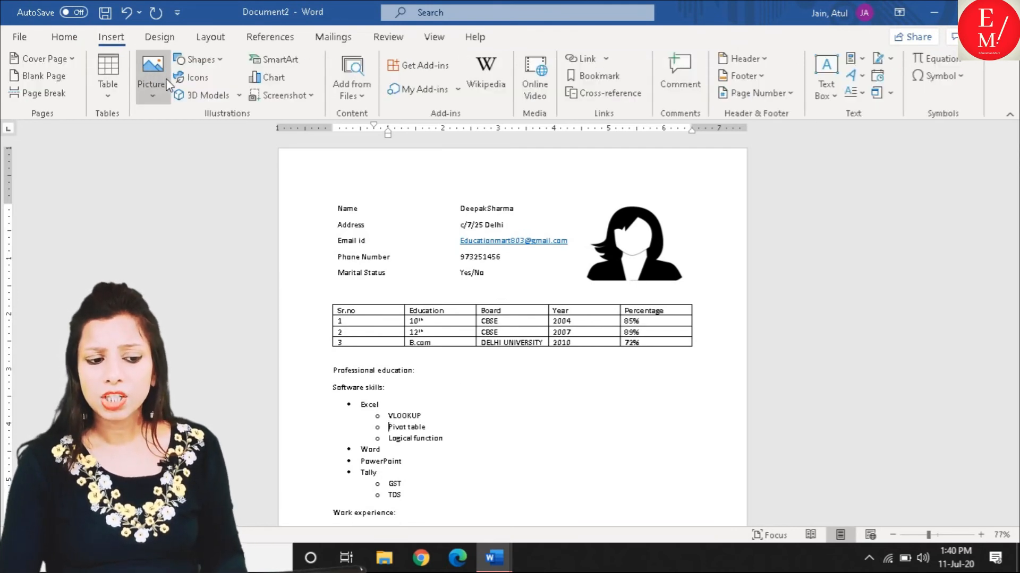
# Draw a thin 9.92" by 0.19" blue rectangle down the page's left margin.
pyautogui.click(225, 63)
pyautogui.press('Escape')
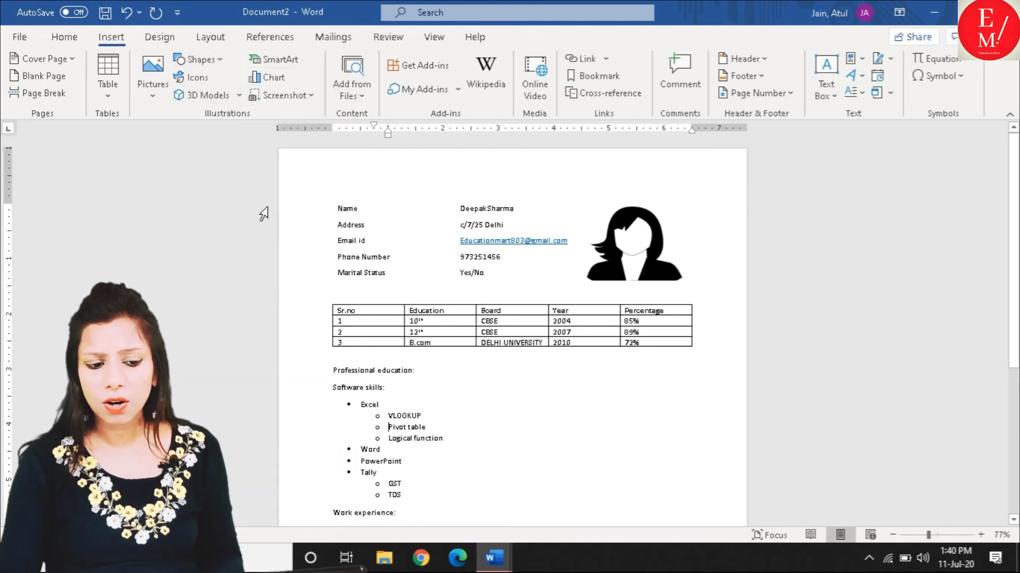
pyautogui.moveTo(293, 155); pyautogui.dragTo(304, 512)
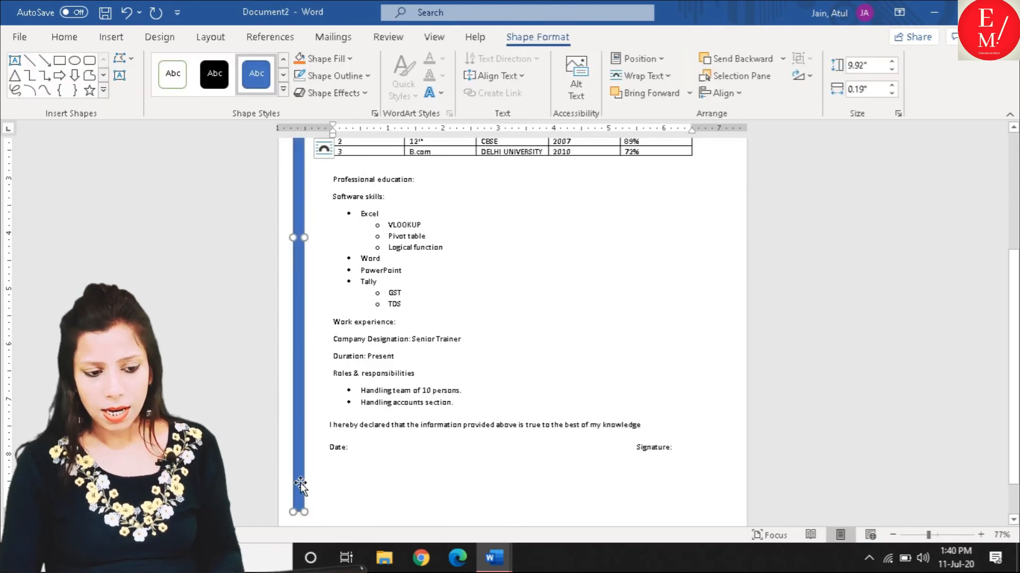
pyautogui.click(125, 40)
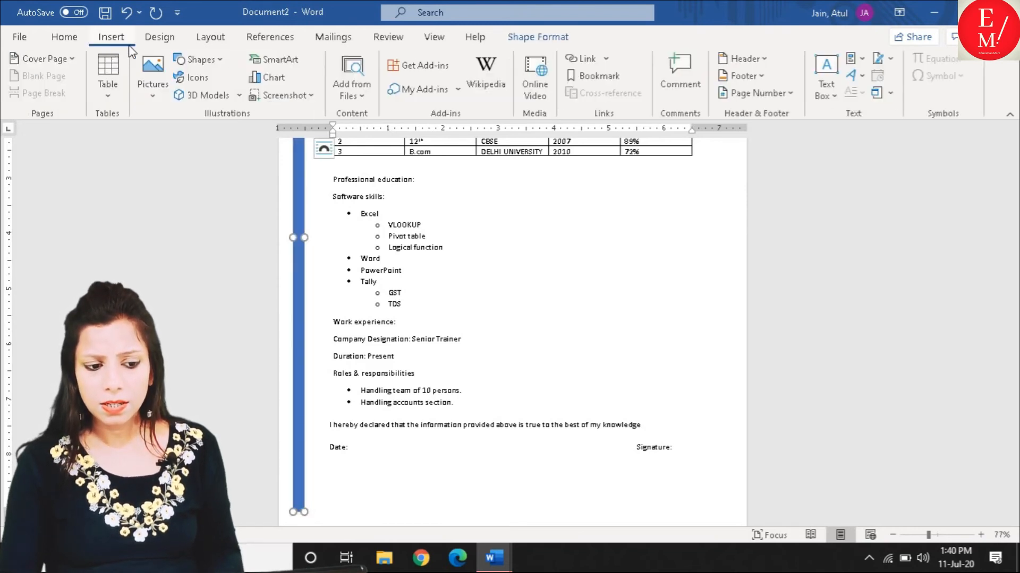
pyautogui.click(204, 59)
pyautogui.click(206, 91)
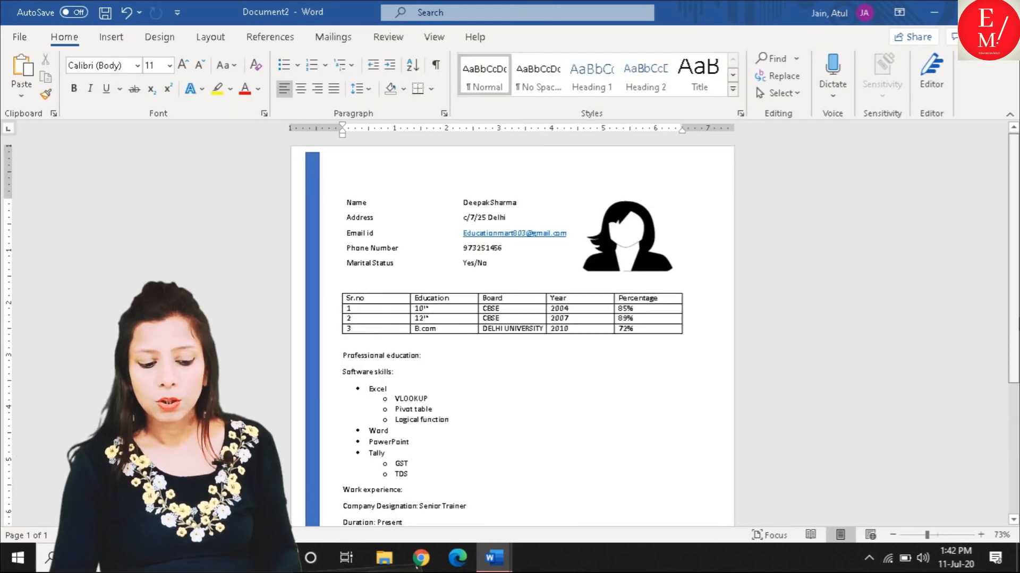
pyautogui.scroll(-5, 525, 391)
pyautogui.scroll(5, 526, 390)
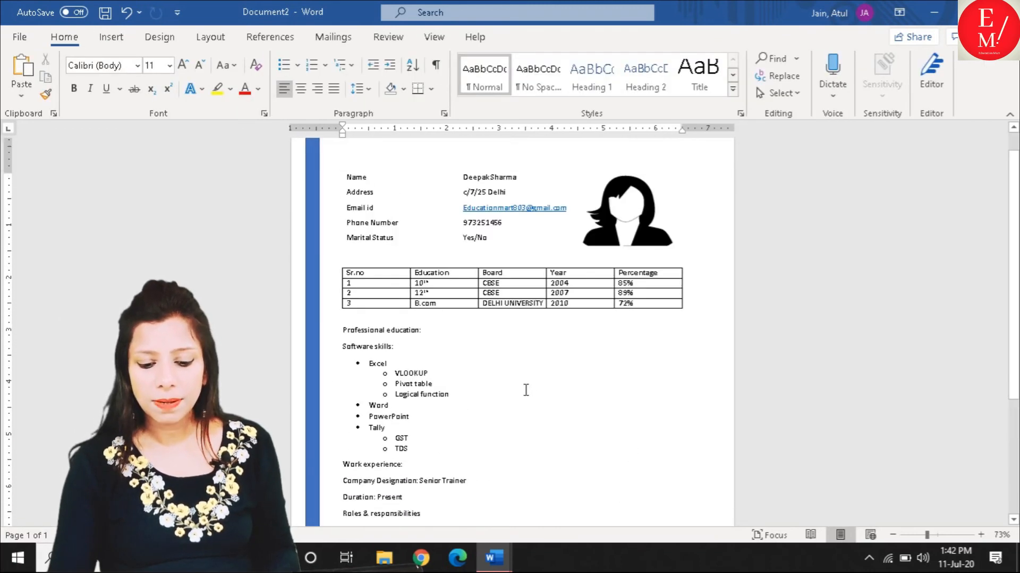
# Type 'CV/ RESUME' into the page header.
pyautogui.scroll(-3, 526, 390)
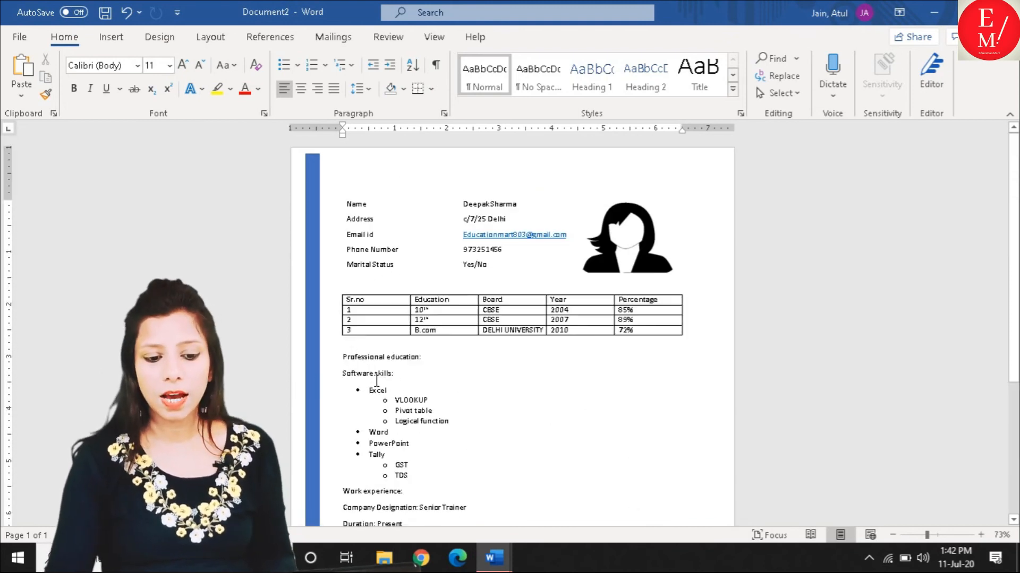
pyautogui.doubleClick(523, 162)
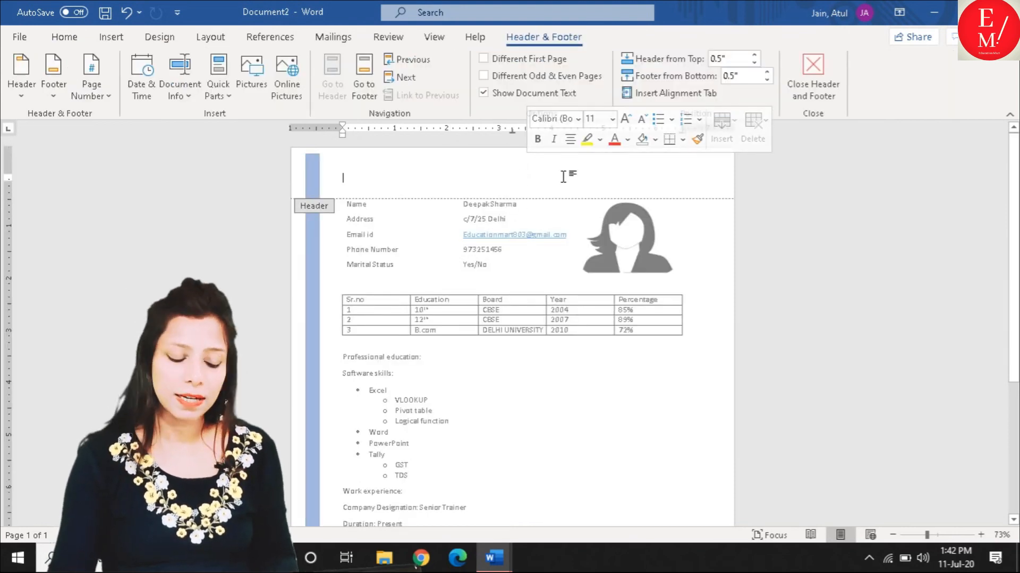
pyautogui.write('d')
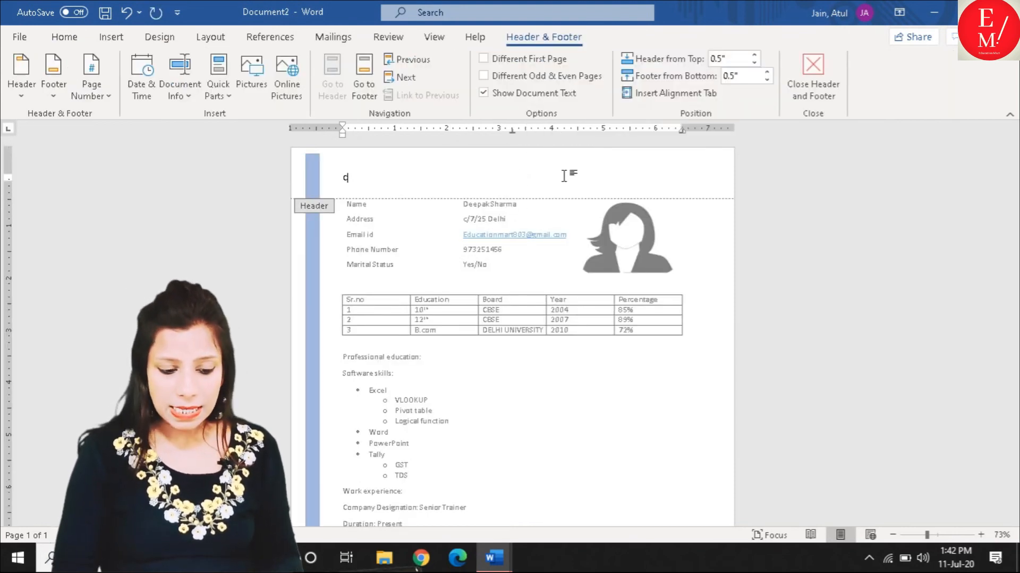
pyautogui.write('v')
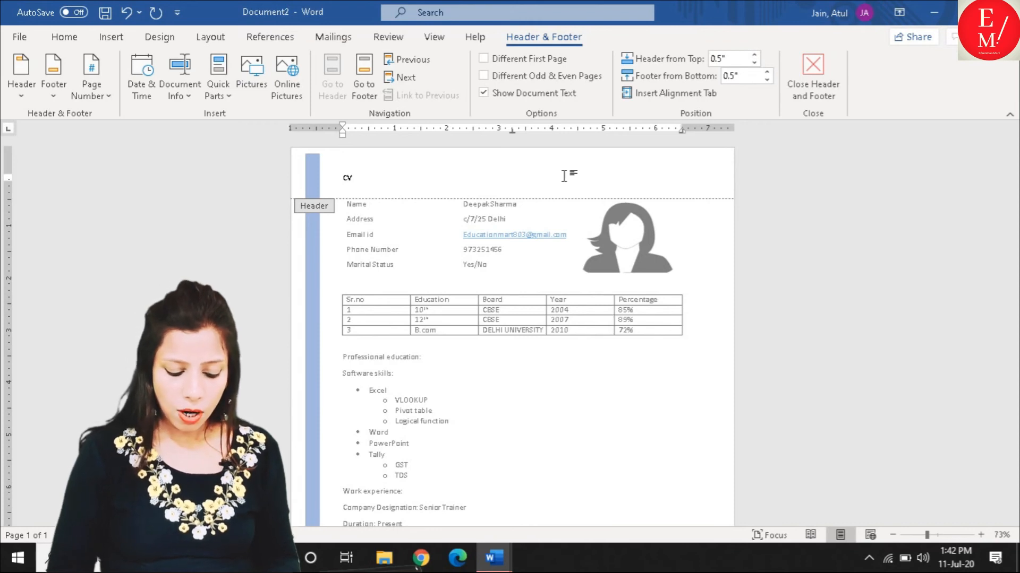
pyautogui.write('/ REsu')
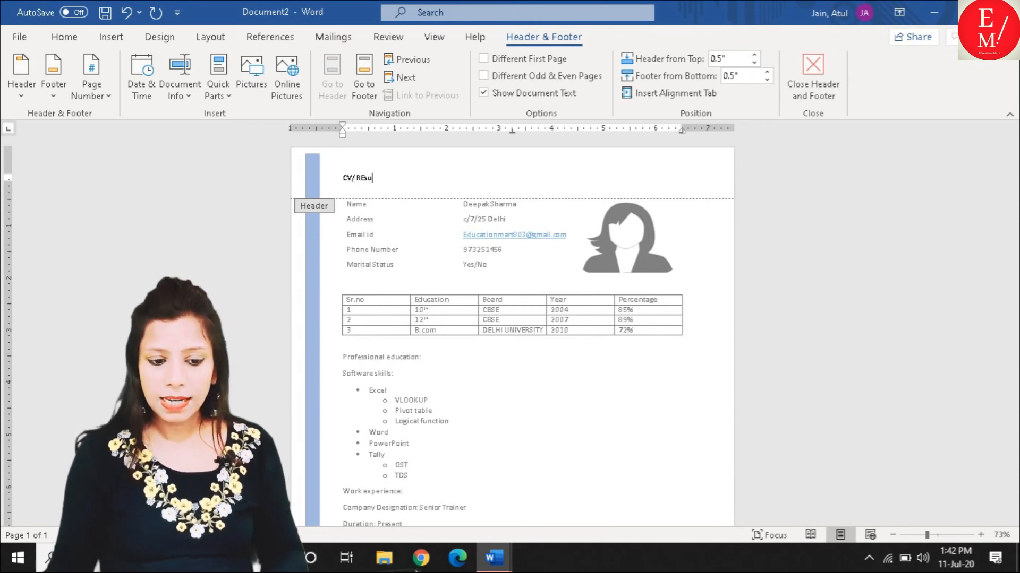
pyautogui.write('me')
pyautogui.press('BackSpace')
pyautogui.press('BackSpace')
pyautogui.press('BackSpace')
pyautogui.press('BackSpace')
pyautogui.write('SUME')
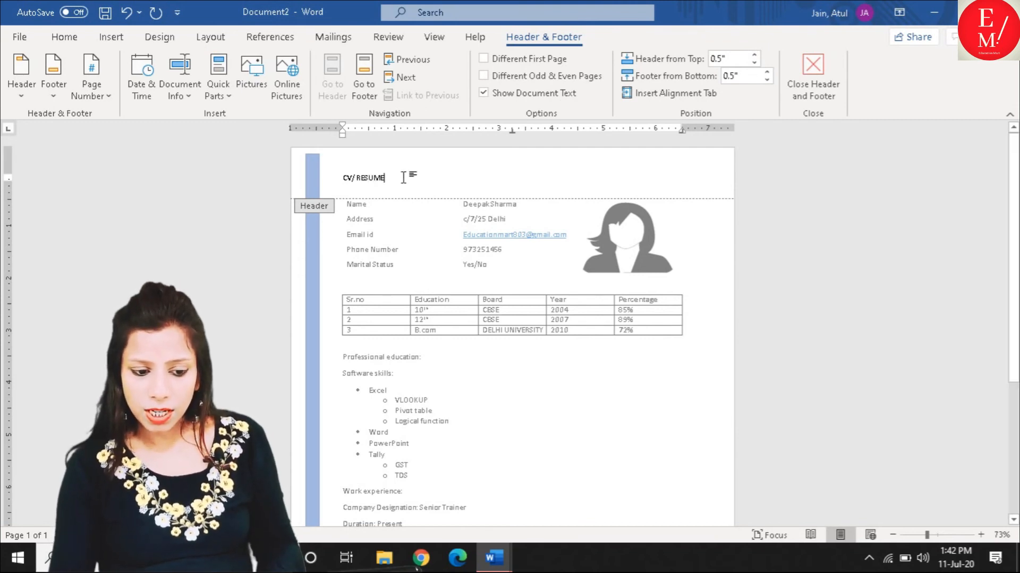
# Make the header title 22 pt, bold and centred, then return to the body.
pyautogui.click(329, 176)
pyautogui.click(72, 39)
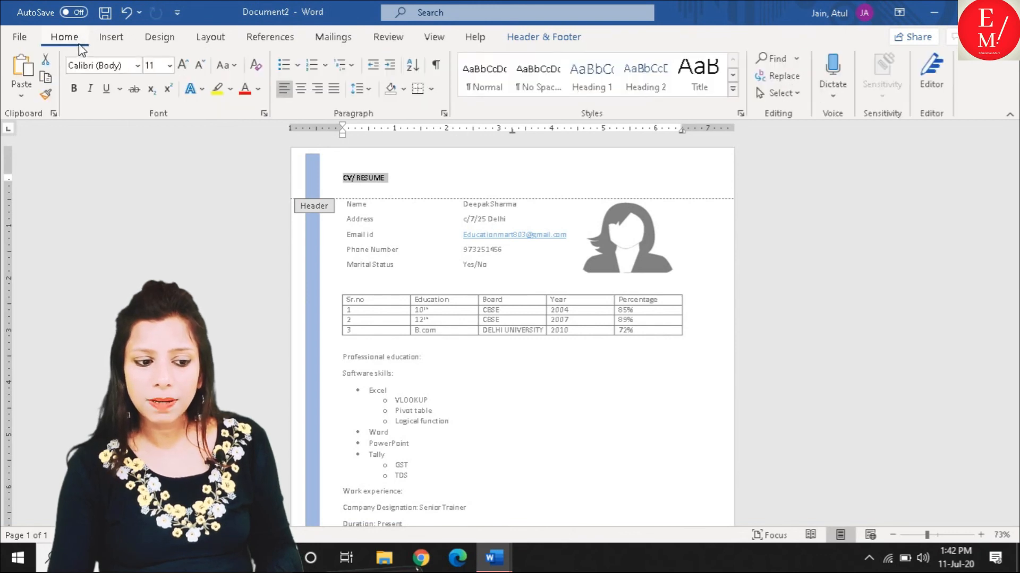
pyautogui.click(182, 65)
pyautogui.click(183, 65)
pyautogui.click(183, 65)
pyautogui.click(182, 65)
pyautogui.click(182, 64)
pyautogui.click(182, 65)
pyautogui.click(77, 93)
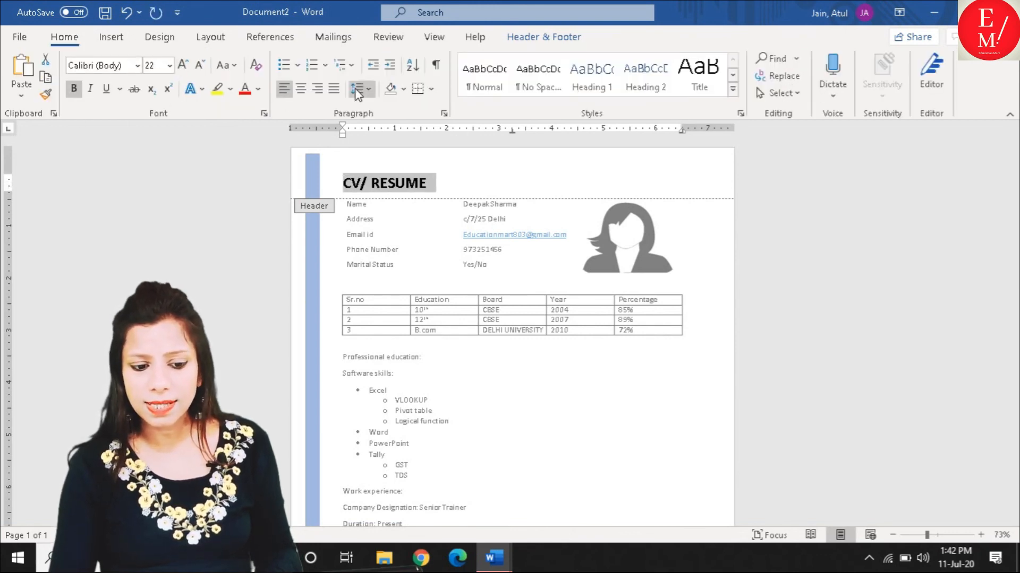
pyautogui.click(301, 88)
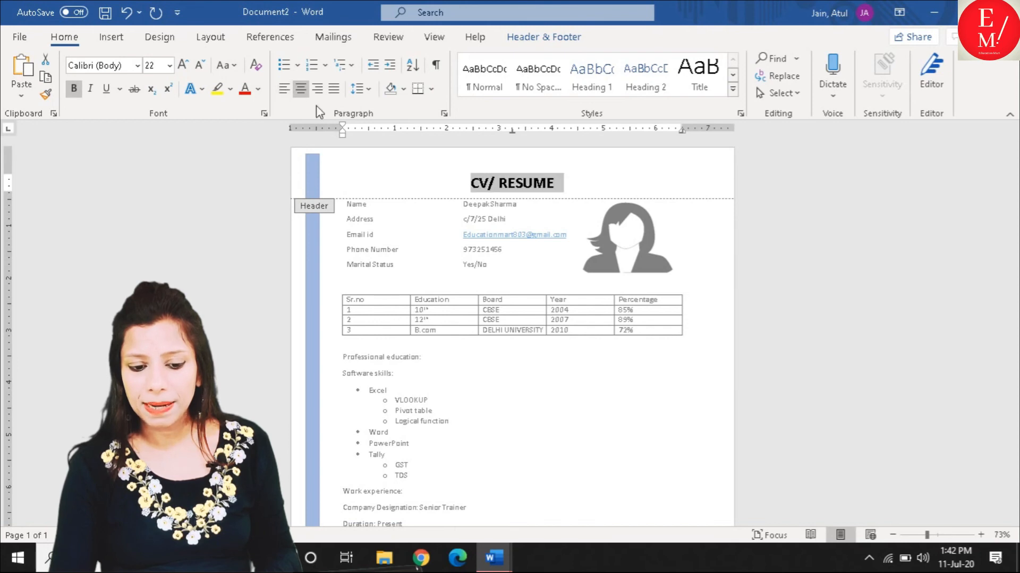
pyautogui.doubleClick(555, 396)
pyautogui.scroll(-5, 598, 448)
pyautogui.scroll(5, 600, 448)
pyautogui.scroll(-3, 603, 447)
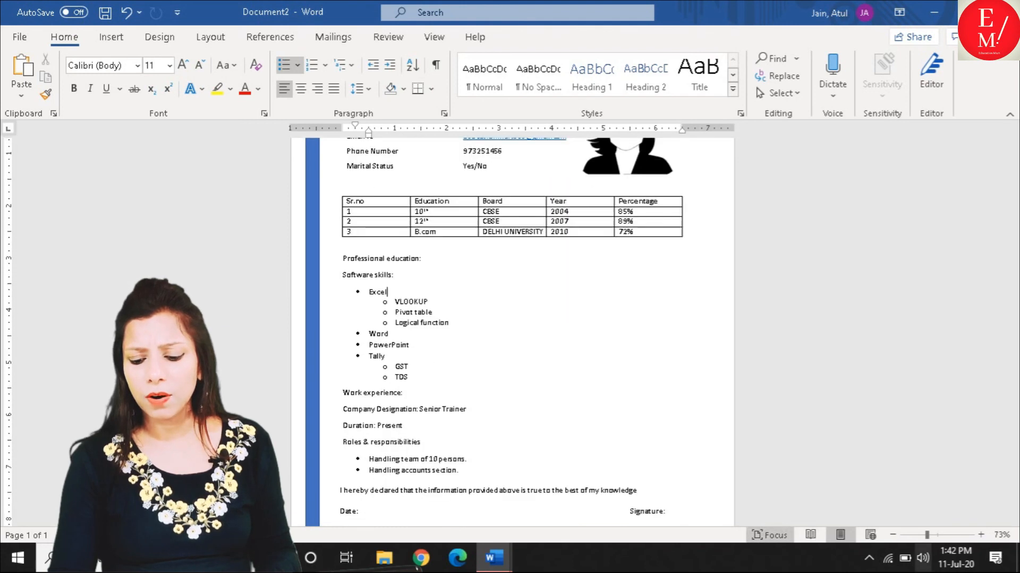
pyautogui.click(893, 536)
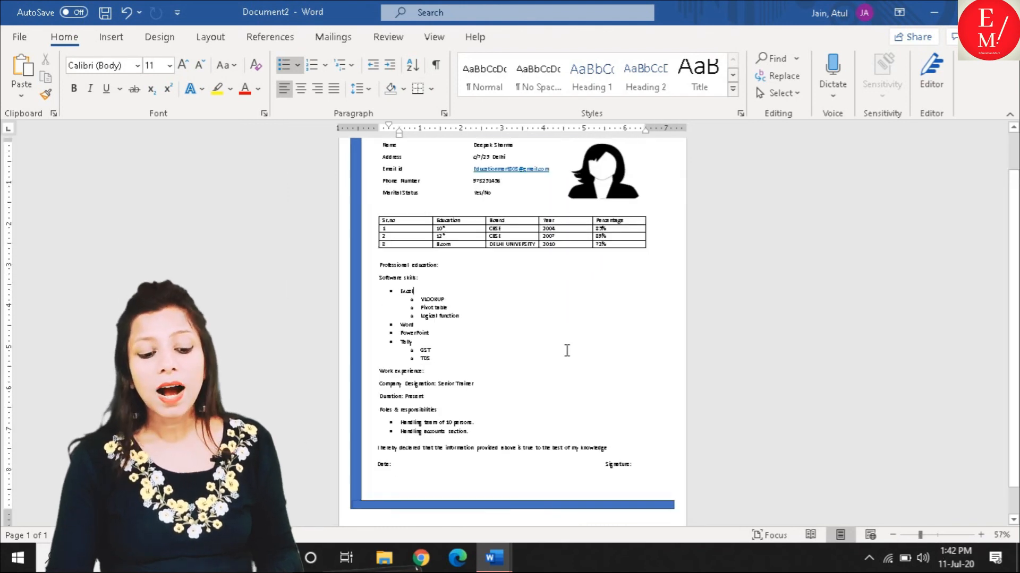
pyautogui.scroll(3, 567, 366)
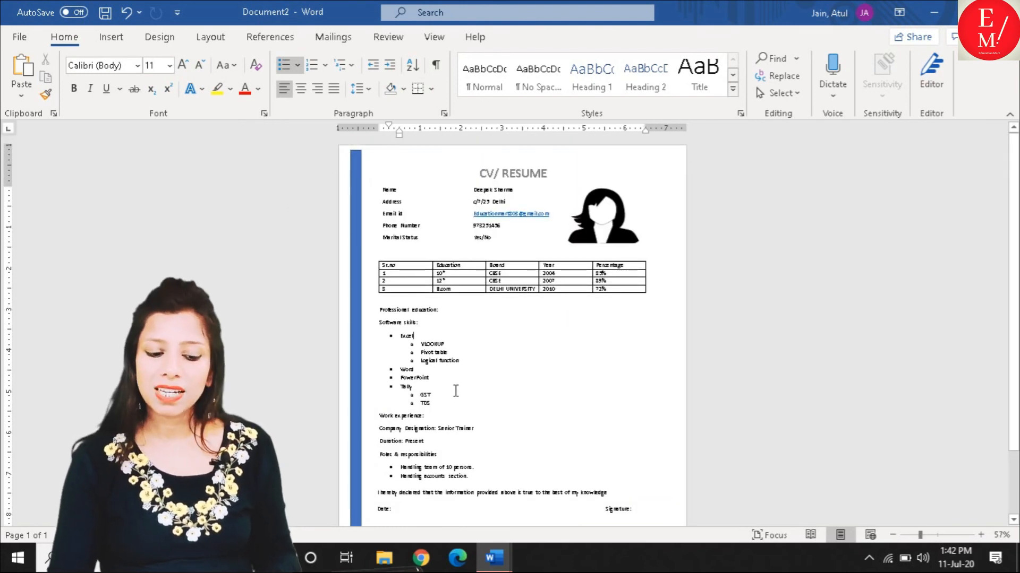